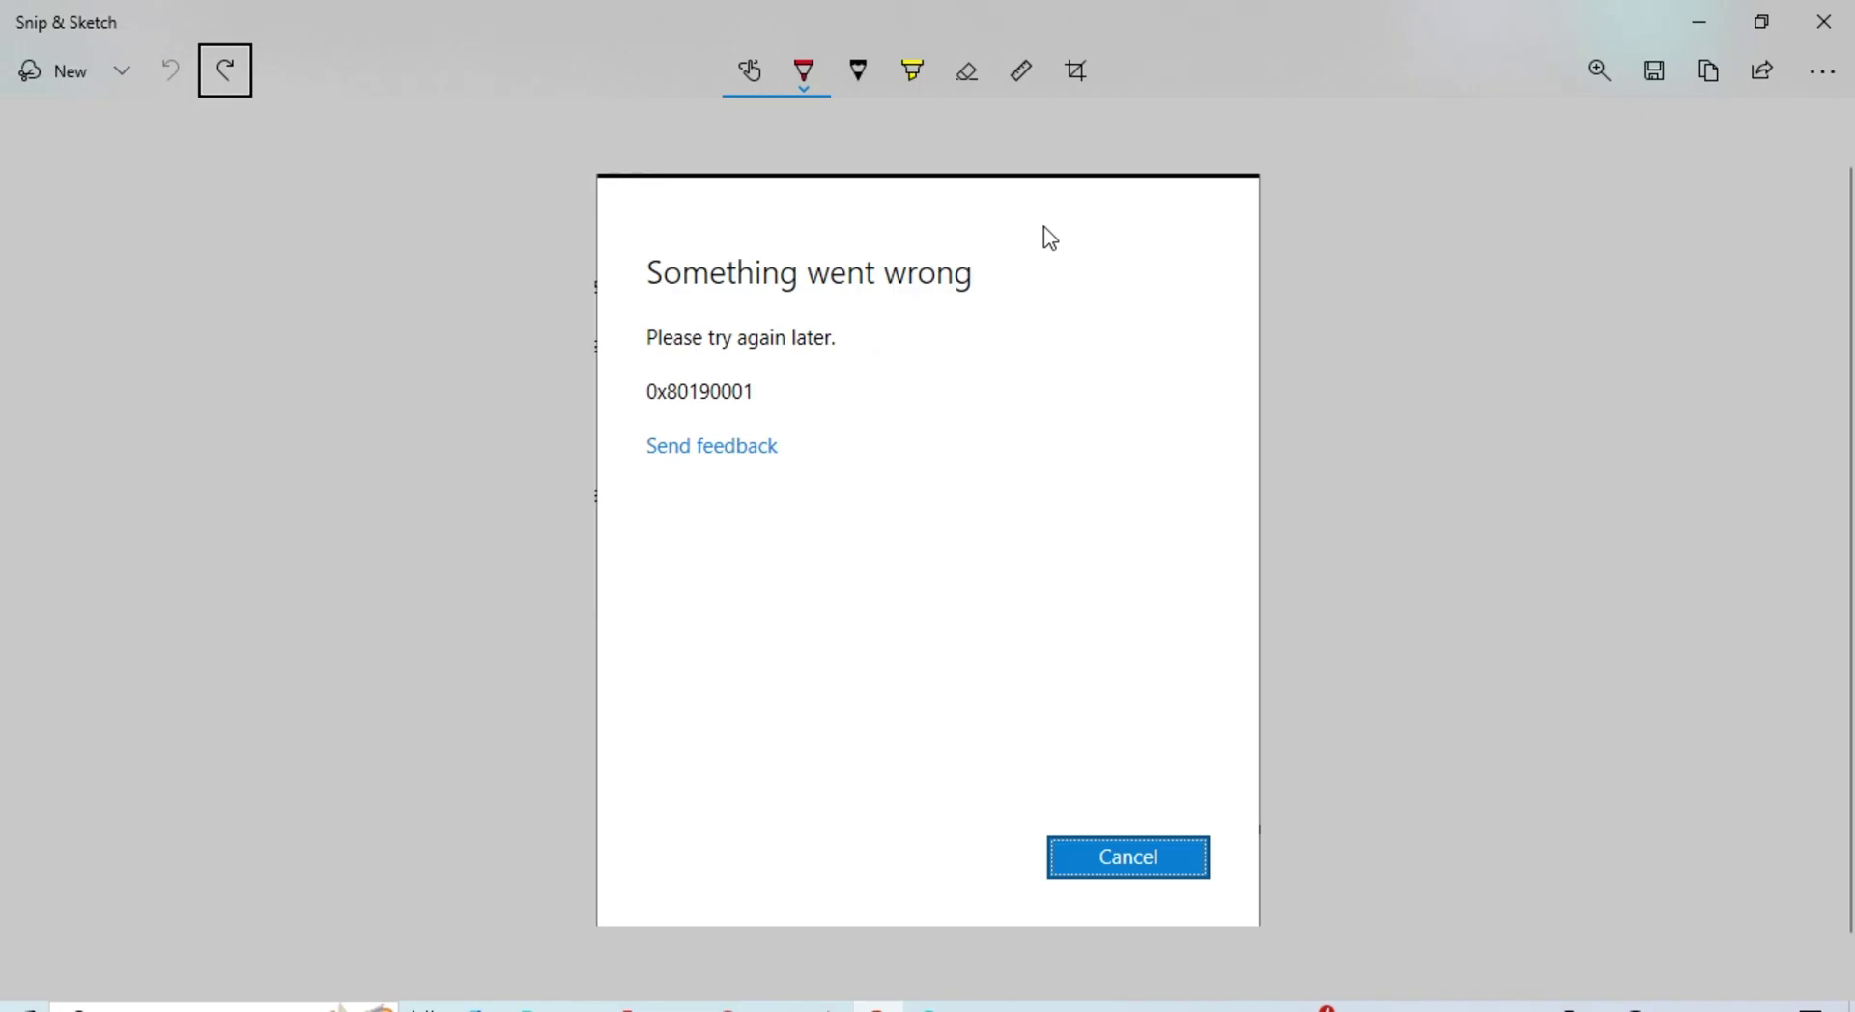
# Outline the error message and the Cancel button in red on the screenshot, and add a bracket stroke beside the error code.
pyautogui.moveTo(638, 229)
pyautogui.mouseDown()
pyautogui.moveTo(1044, 232)
pyautogui.moveTo(1055, 497)
pyautogui.moveTo(716, 521)
pyautogui.moveTo(613, 508)
pyautogui.moveTo(589, 305)
pyautogui.moveTo(627, 237)
pyautogui.moveTo(676, 221)
pyautogui.mouseUp()
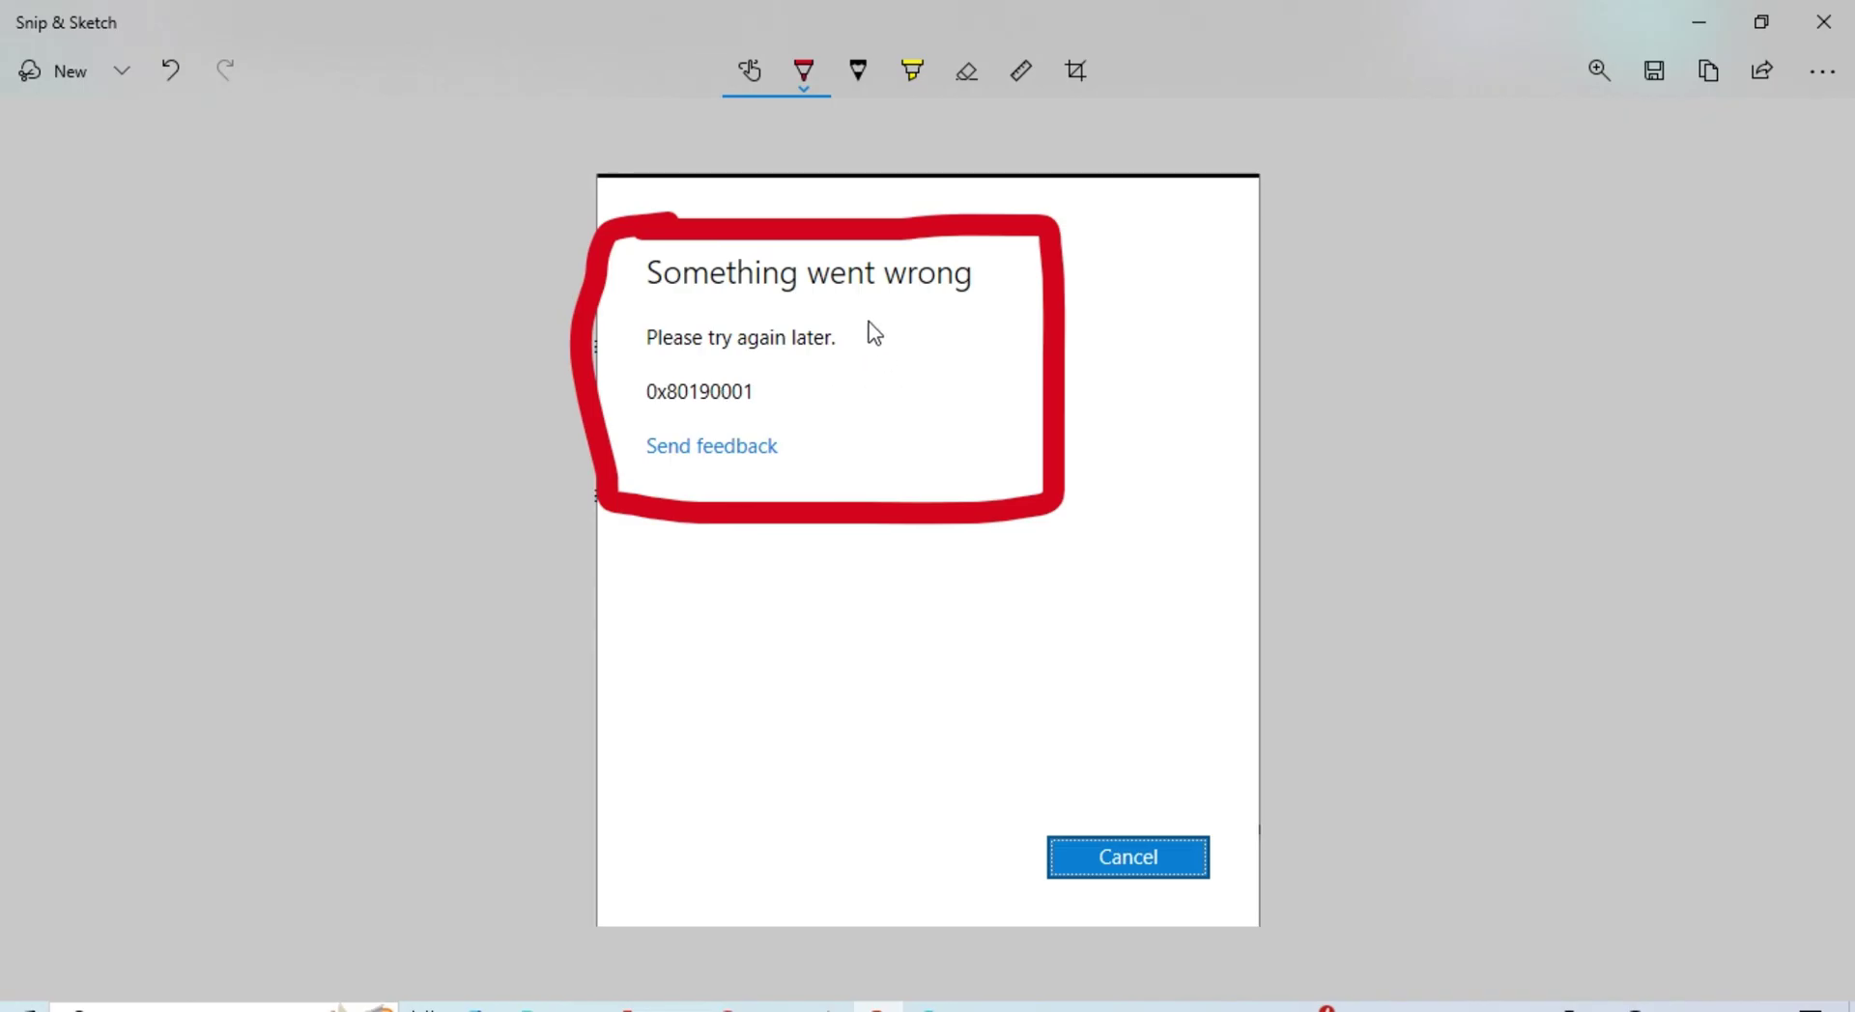
pyautogui.moveTo(808, 309)
pyautogui.mouseDown()
pyautogui.moveTo(918, 386)
pyautogui.moveTo(889, 399)
pyautogui.mouseUp()
pyautogui.moveTo(979, 800)
pyautogui.mouseDown()
pyautogui.moveTo(1245, 763)
pyautogui.moveTo(1251, 896)
pyautogui.moveTo(1036, 922)
pyautogui.mouseUp()
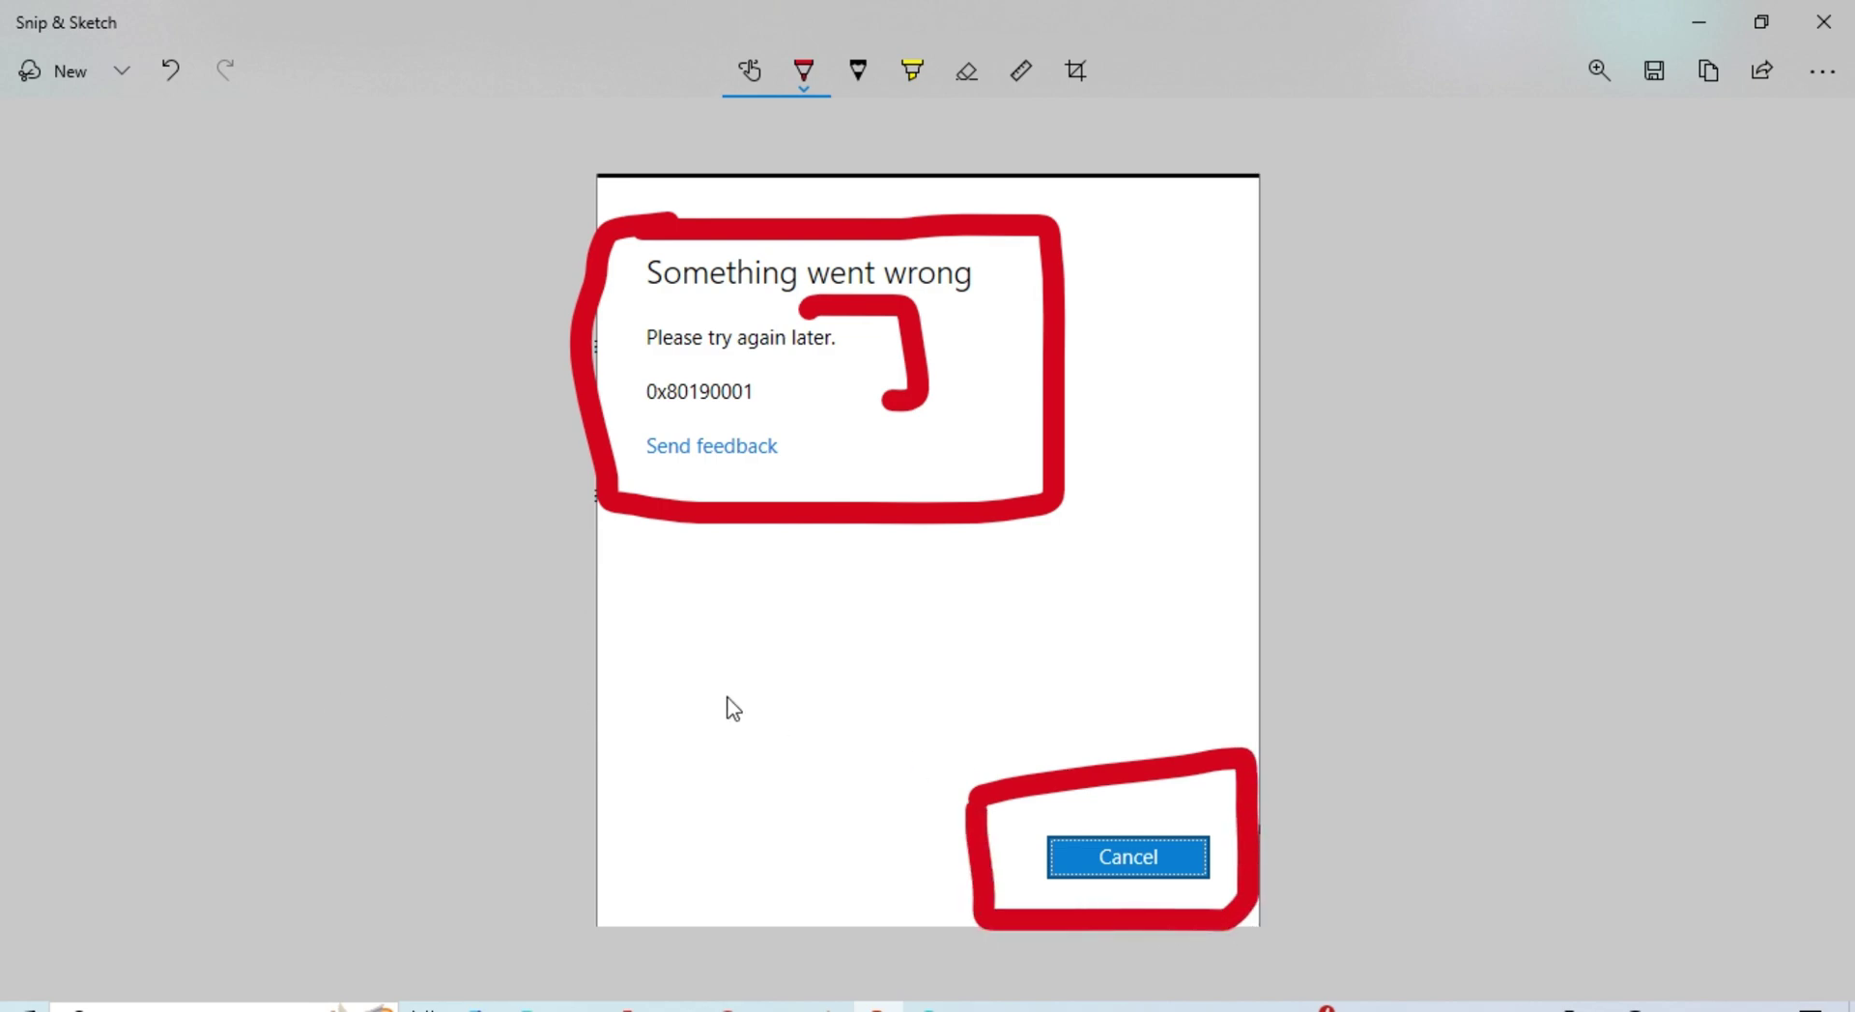
# Open the Windows Region settings to check the country or region and the regional format.
pyautogui.click(333, 1007)
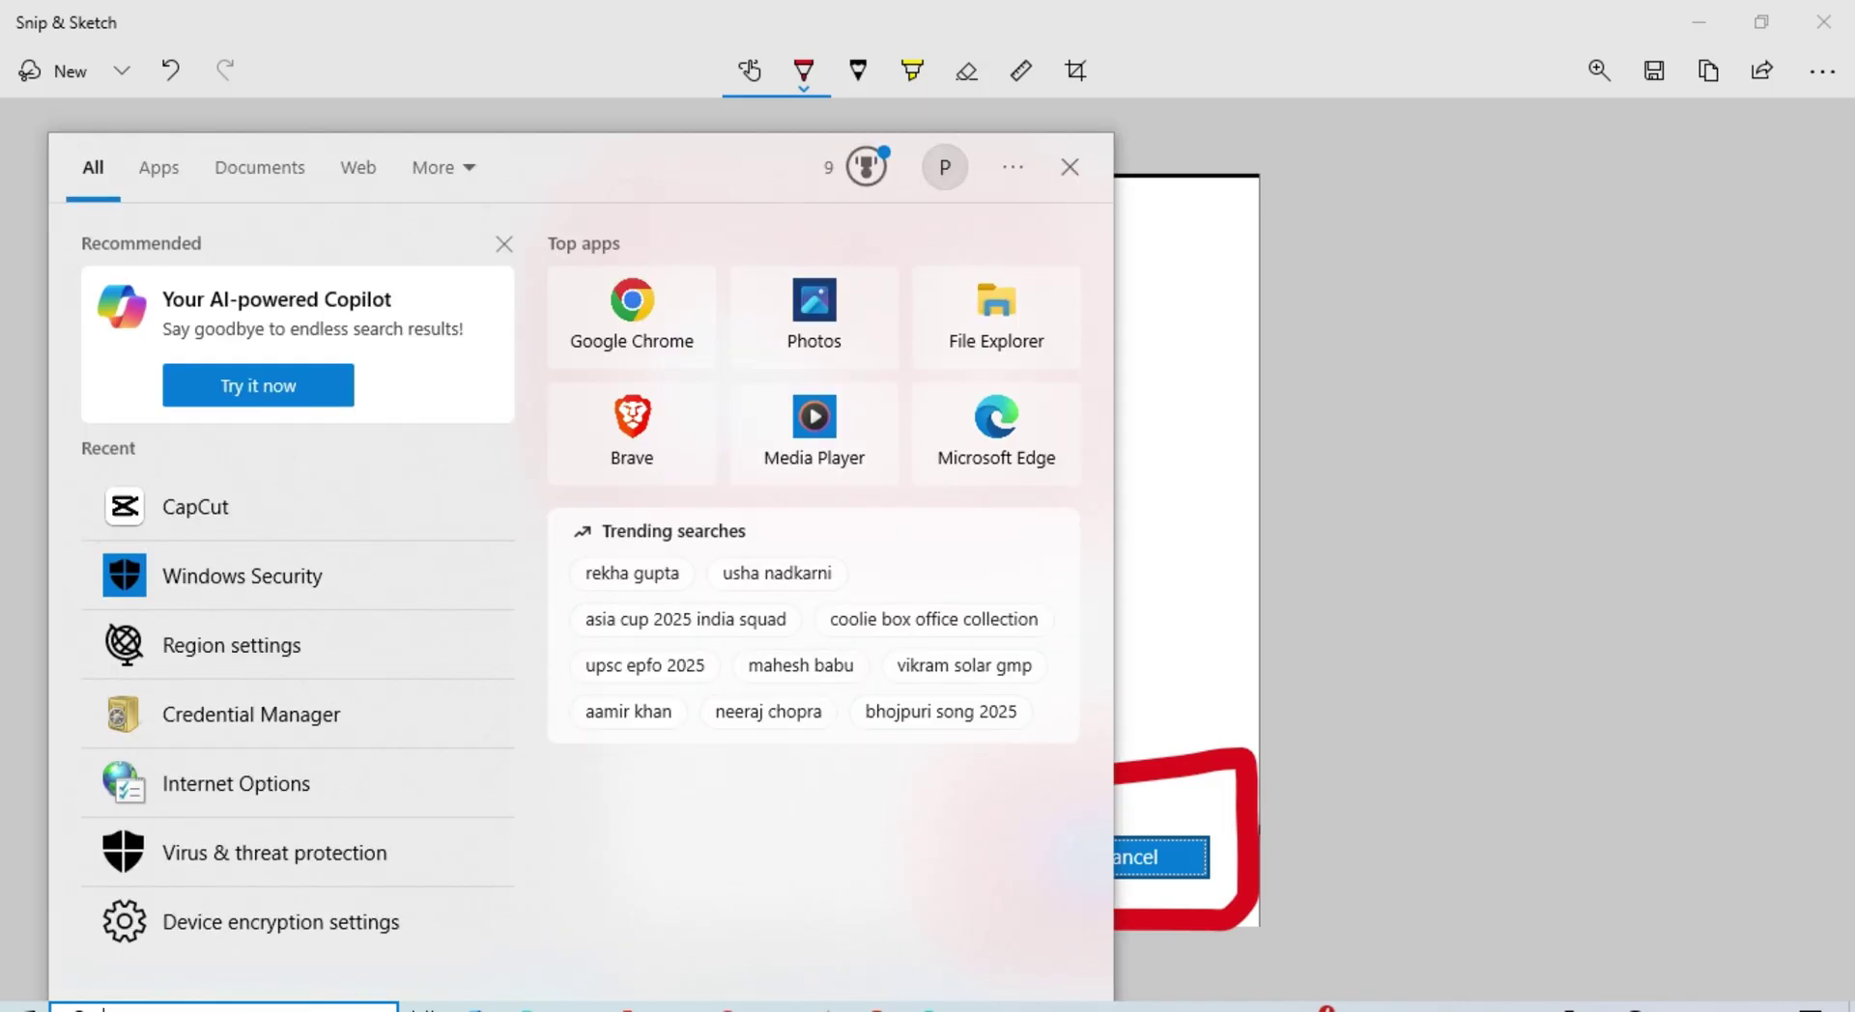
pyautogui.write('re')
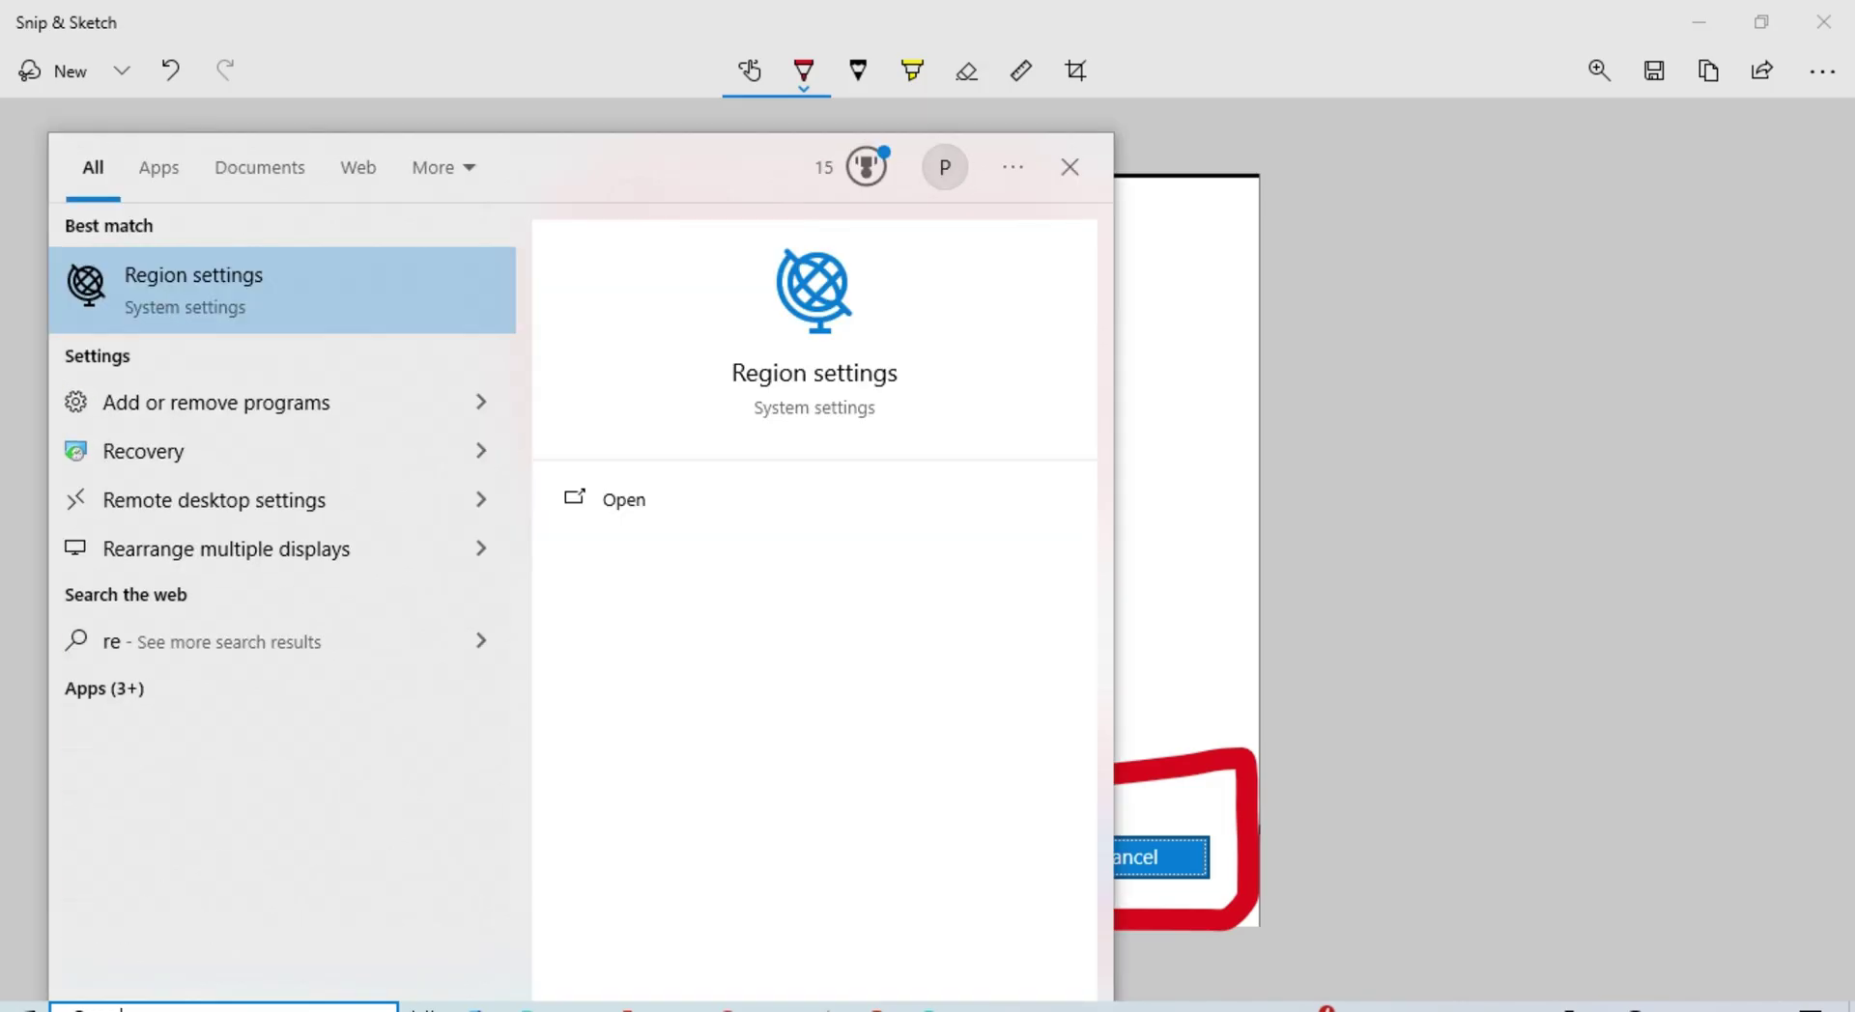
pyautogui.click(213, 307)
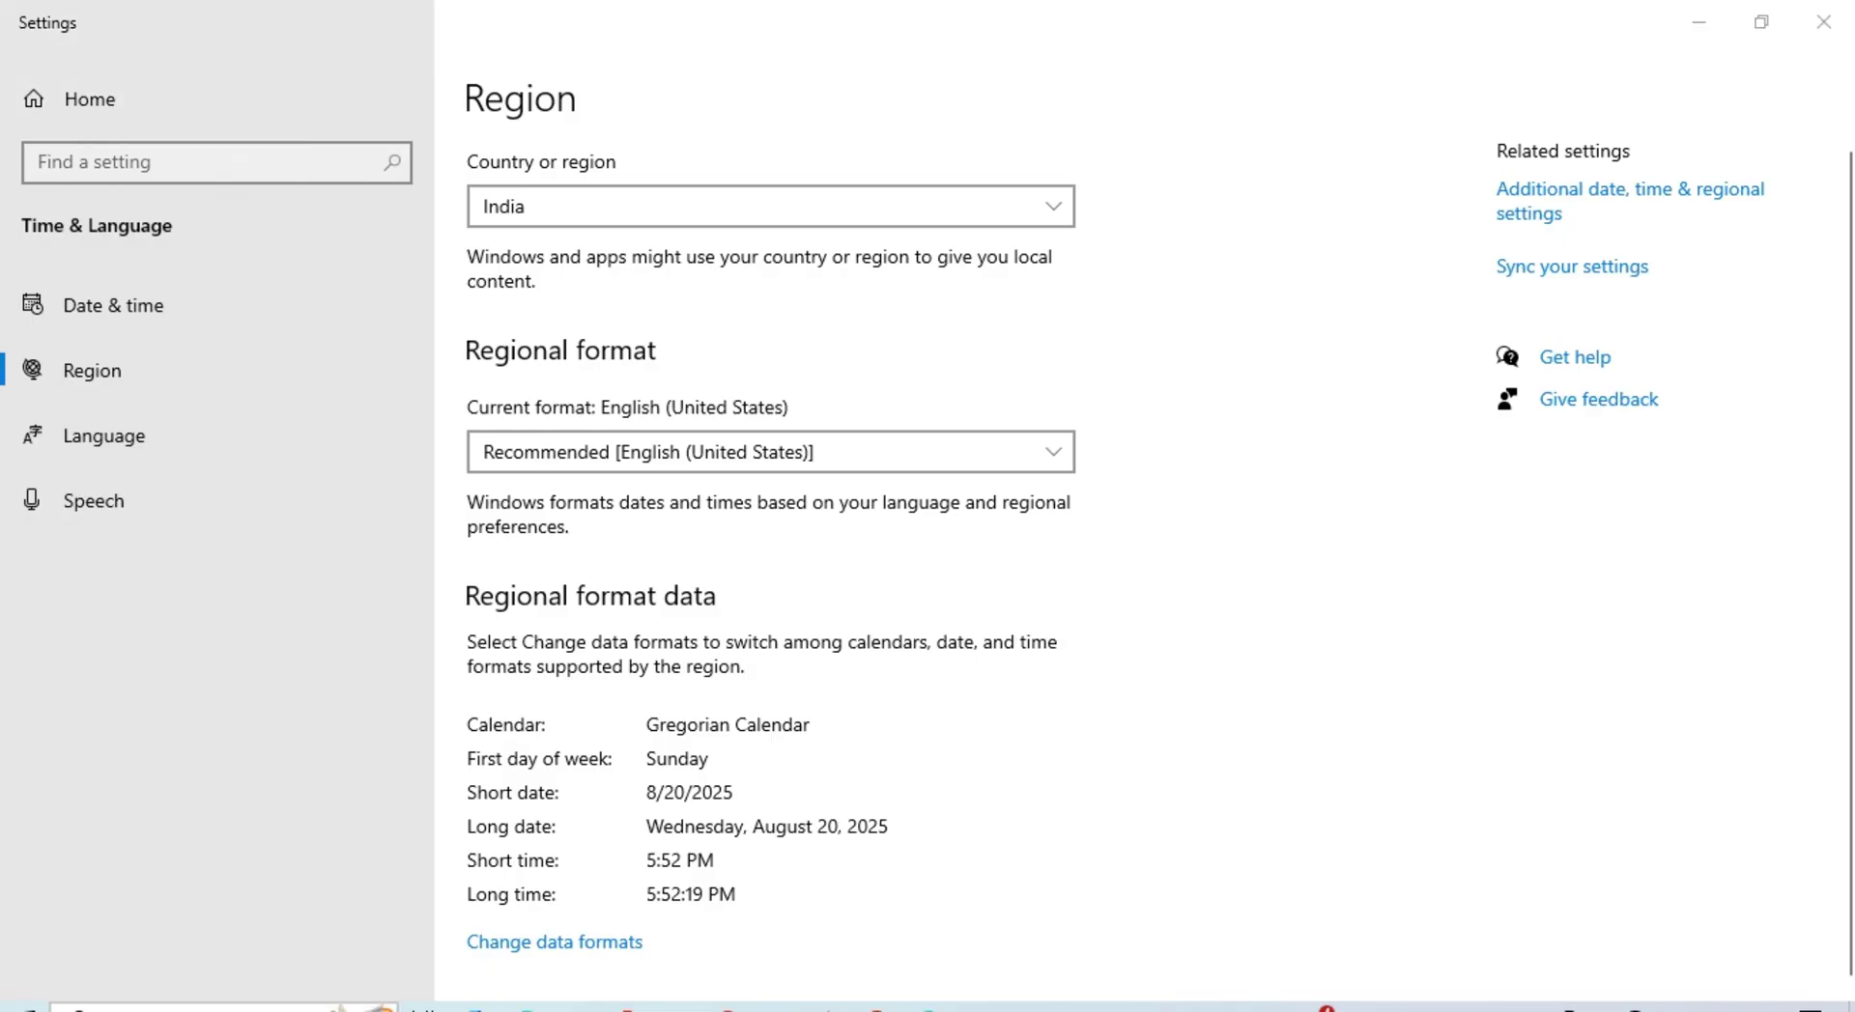
# Find and open Windows Security from the Windows search.
pyautogui.click(193, 1006)
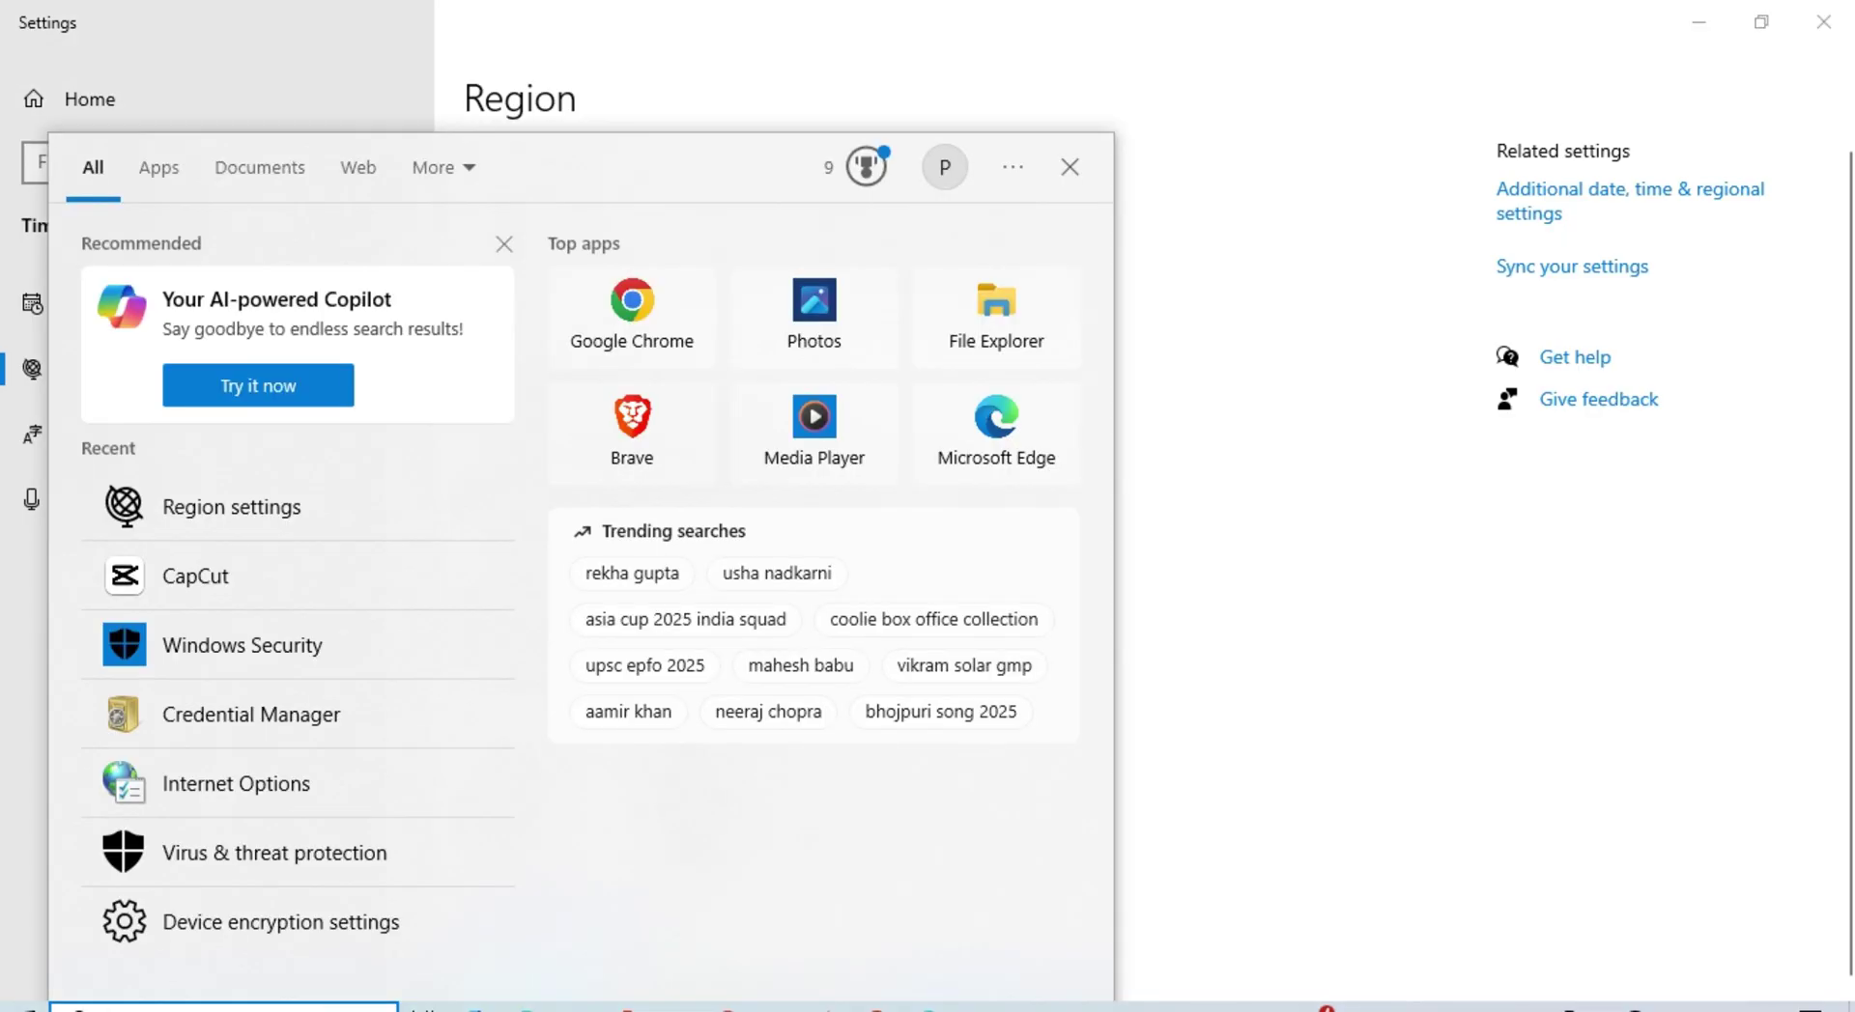
pyautogui.write('d')
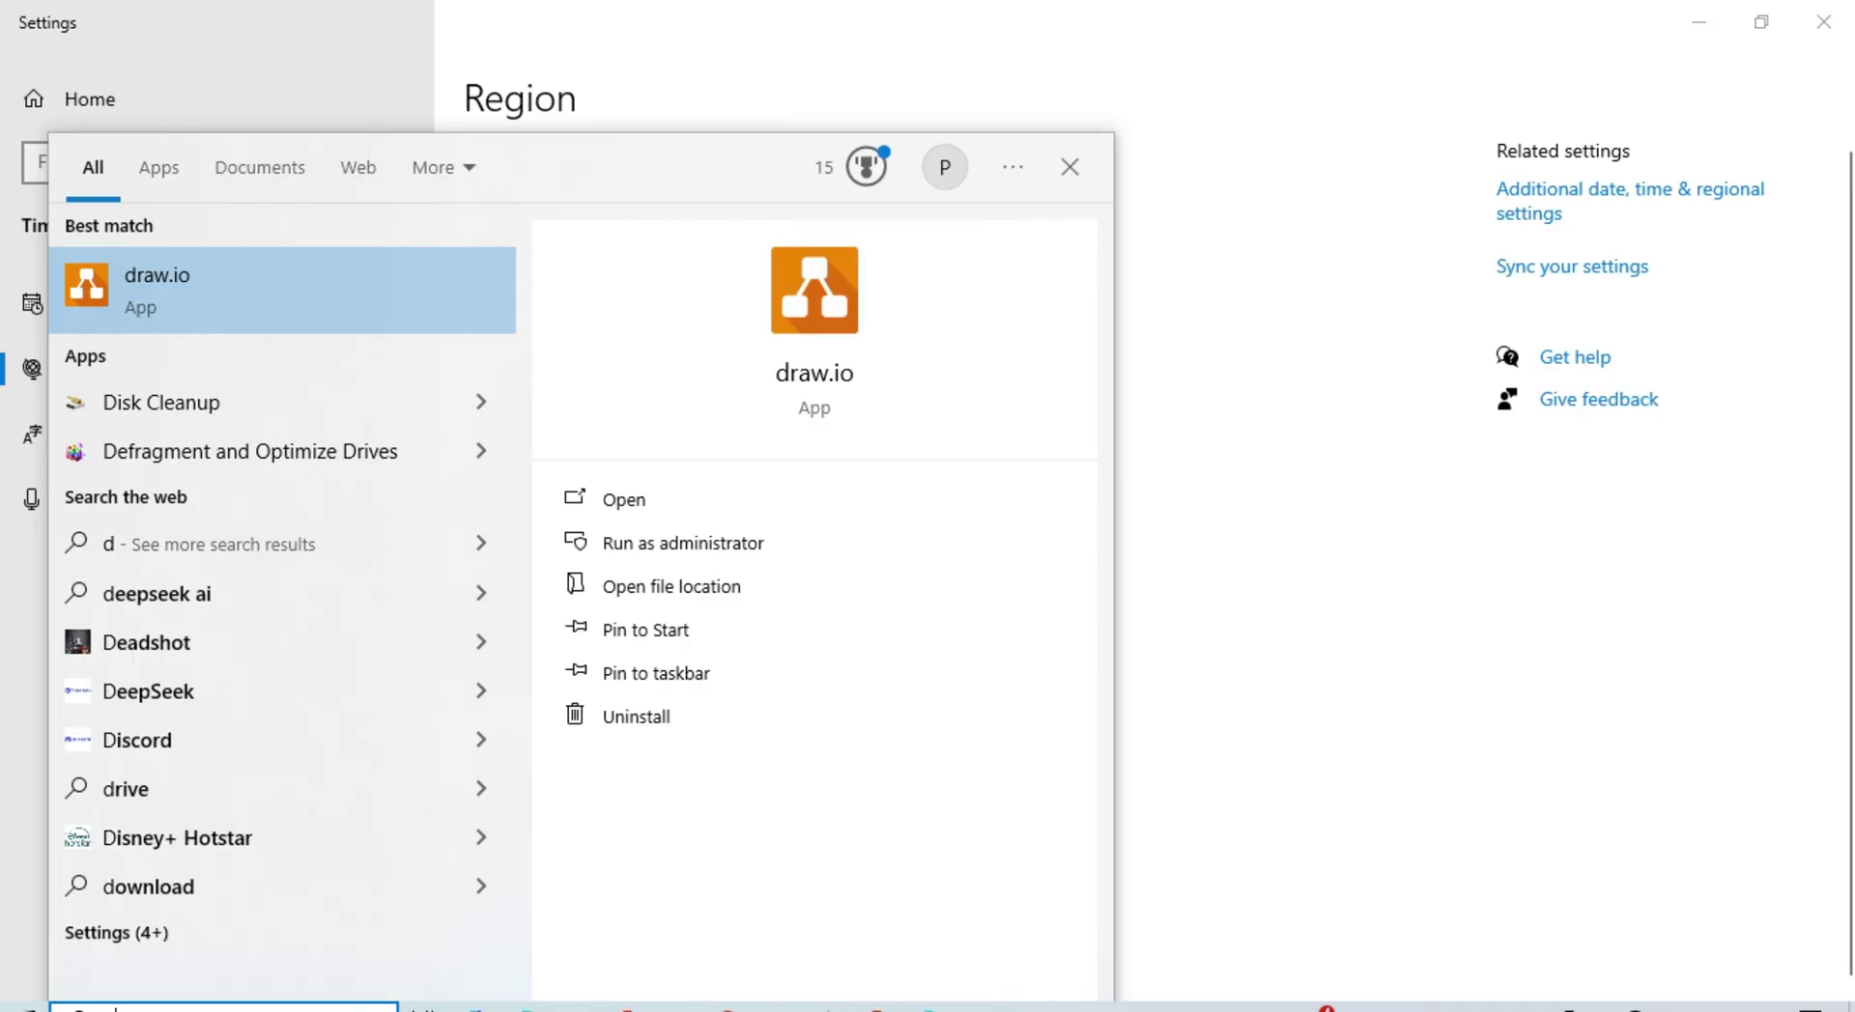
pyautogui.press('BackSpace')
pyautogui.write('se')
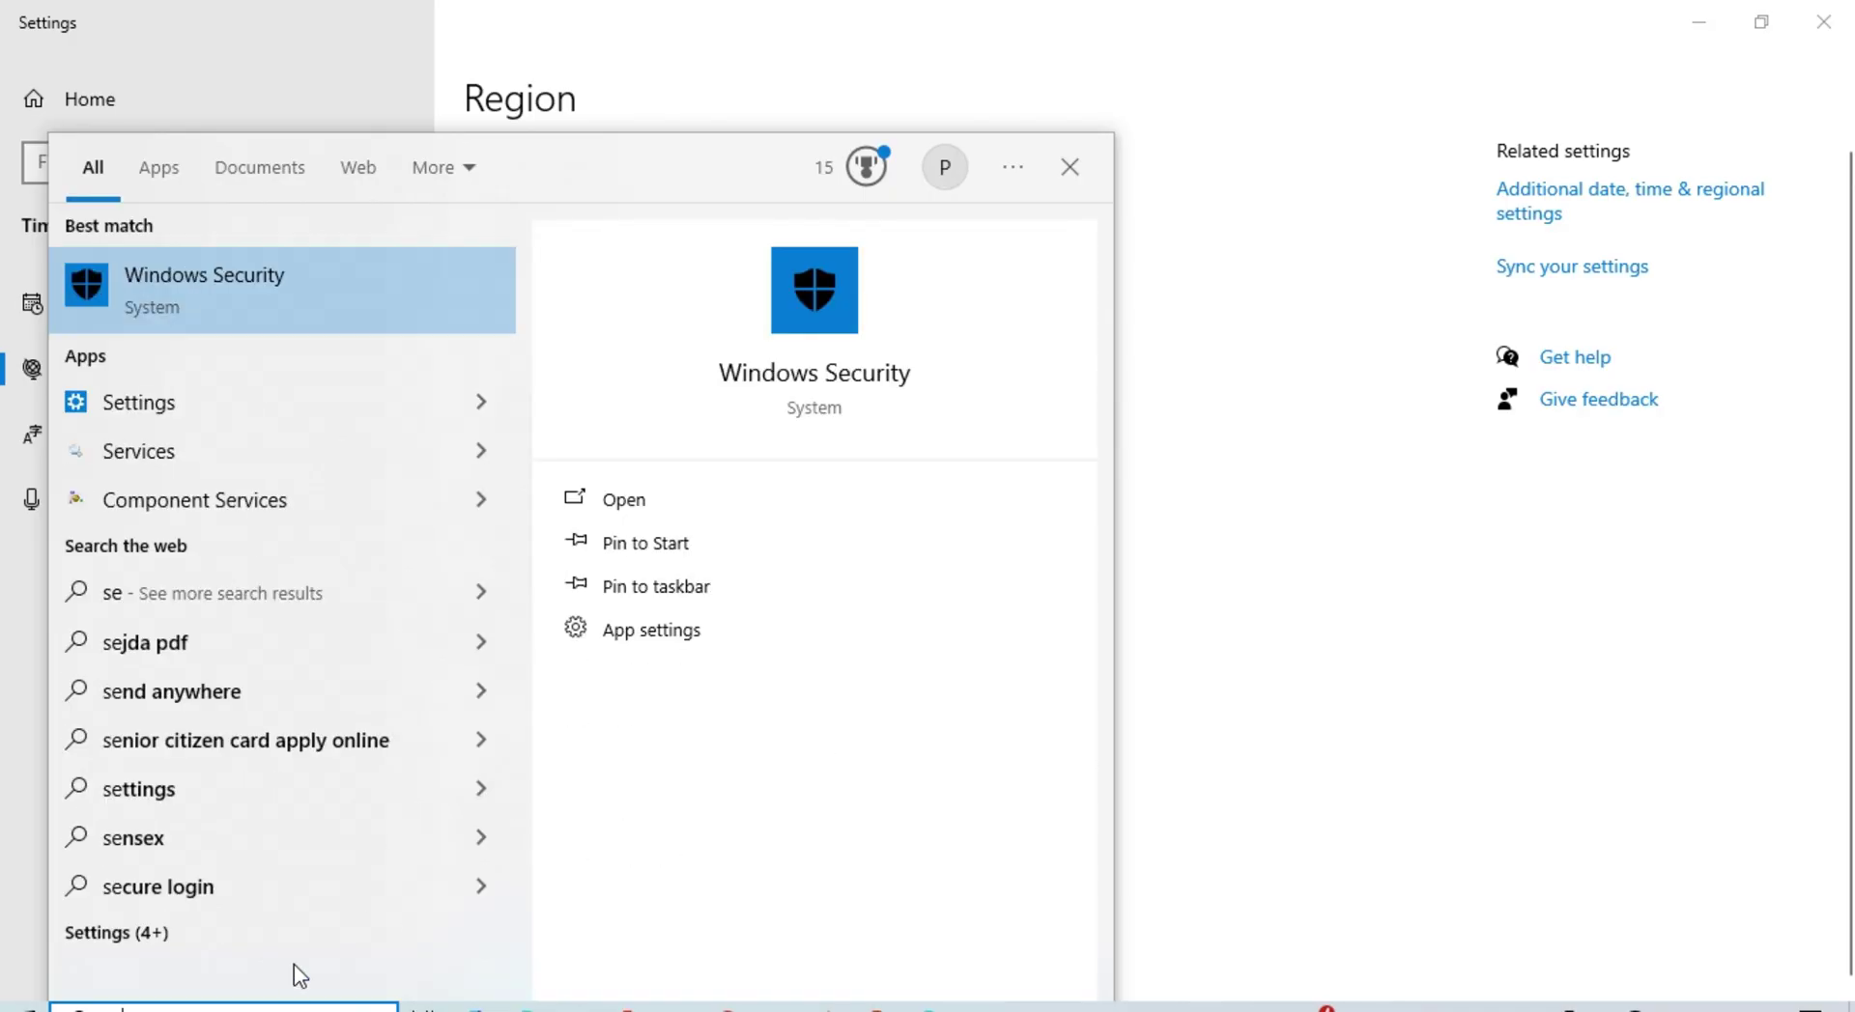
pyautogui.click(206, 302)
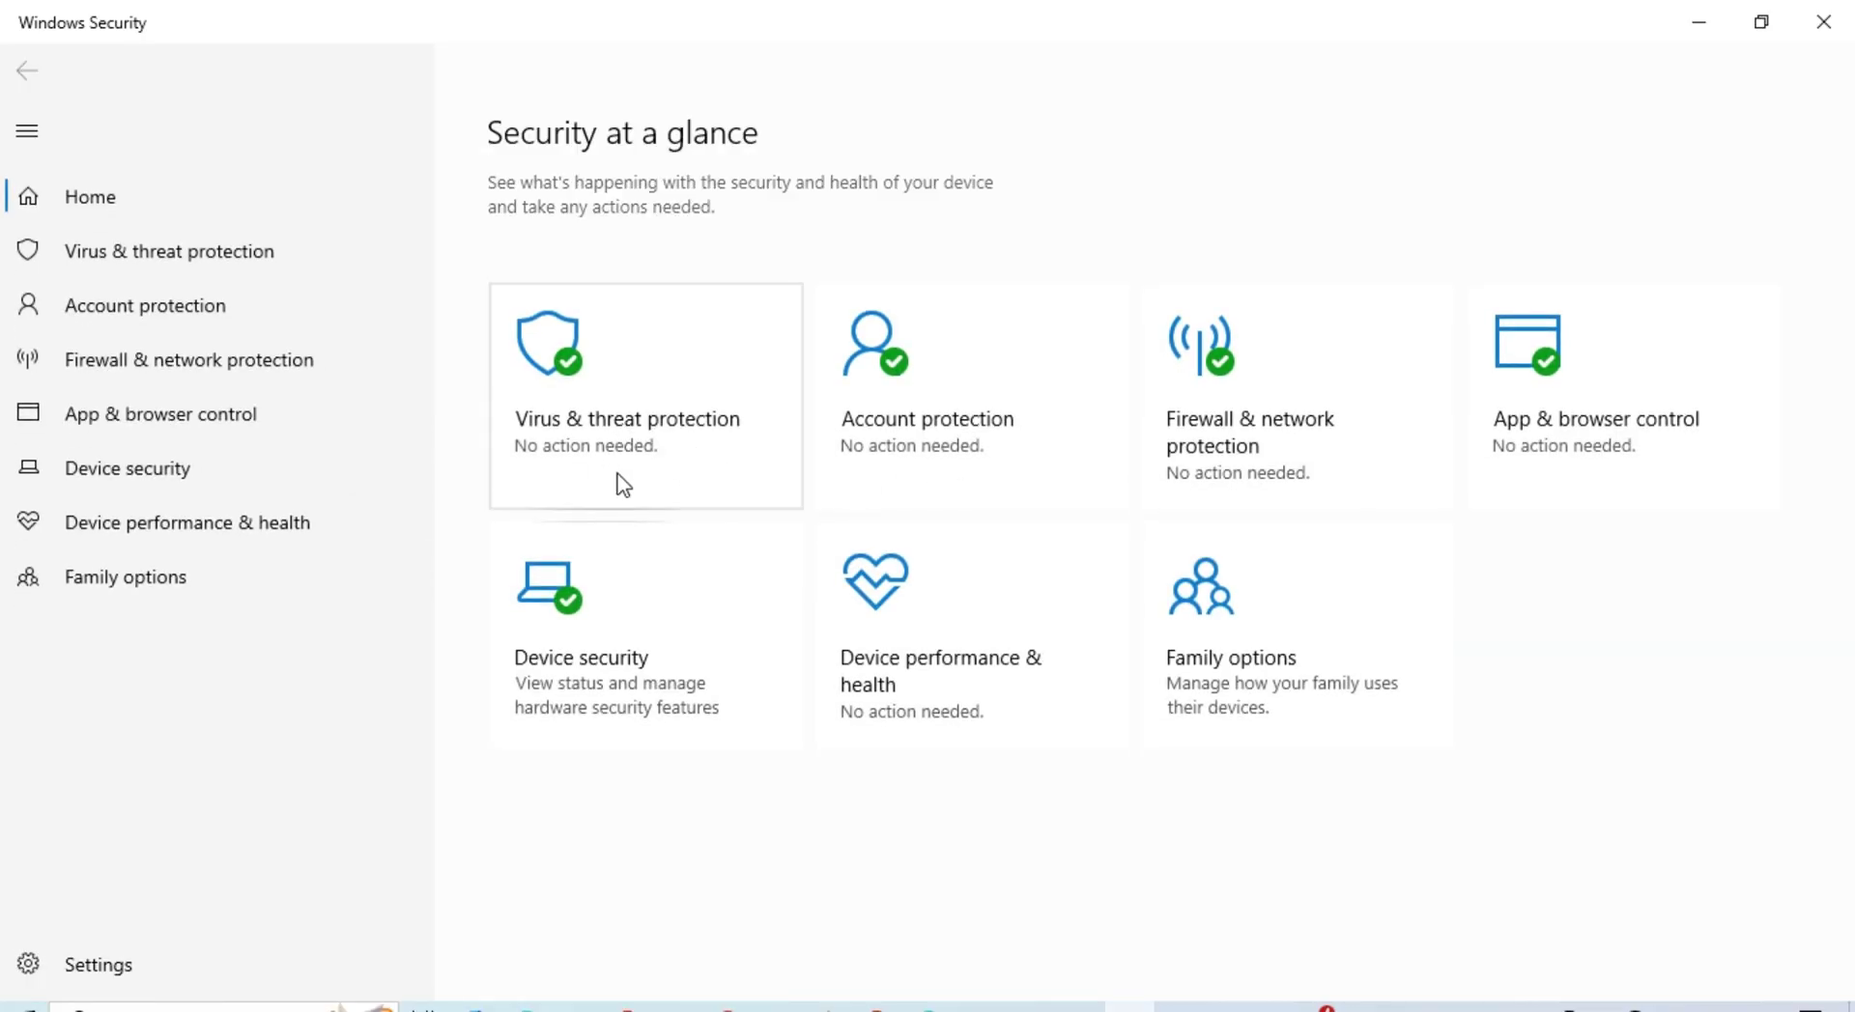
# Turn off Real-time protection and Cloud-delivered protection in the Virus & threat protection settings.
pyautogui.click(699, 445)
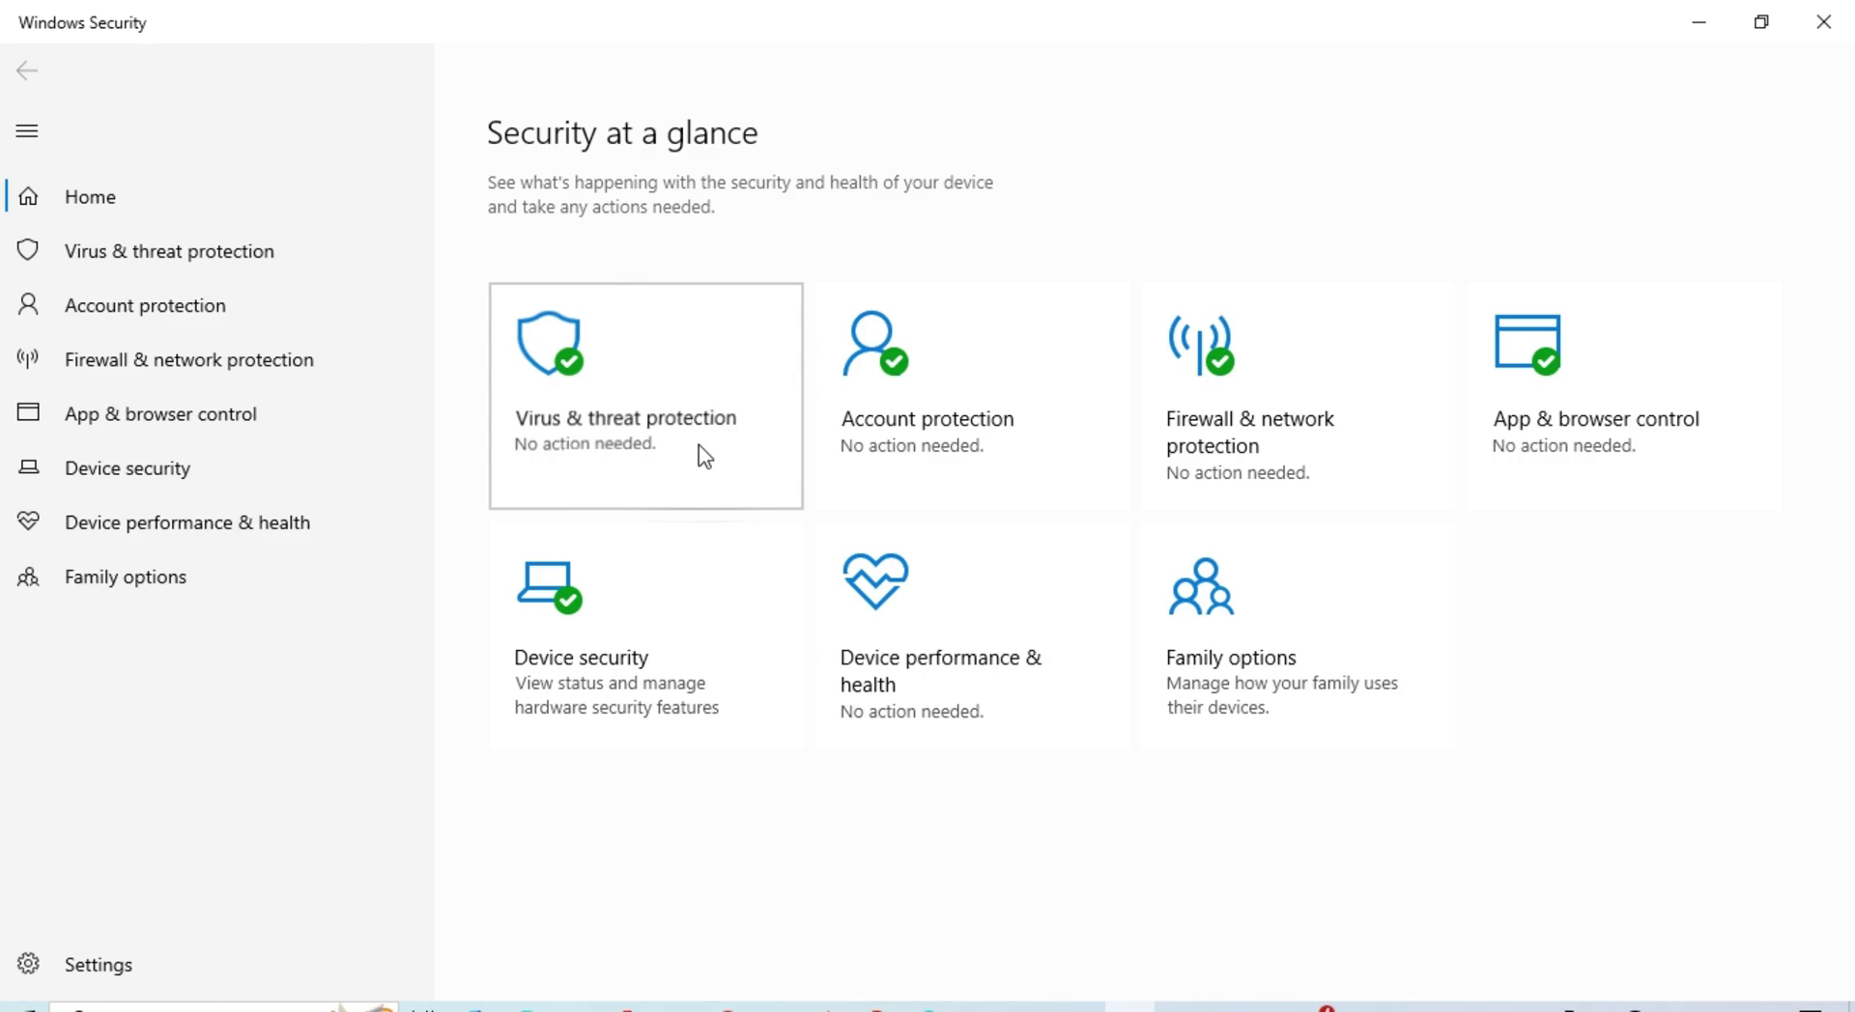
pyautogui.scroll(-3, 691, 473)
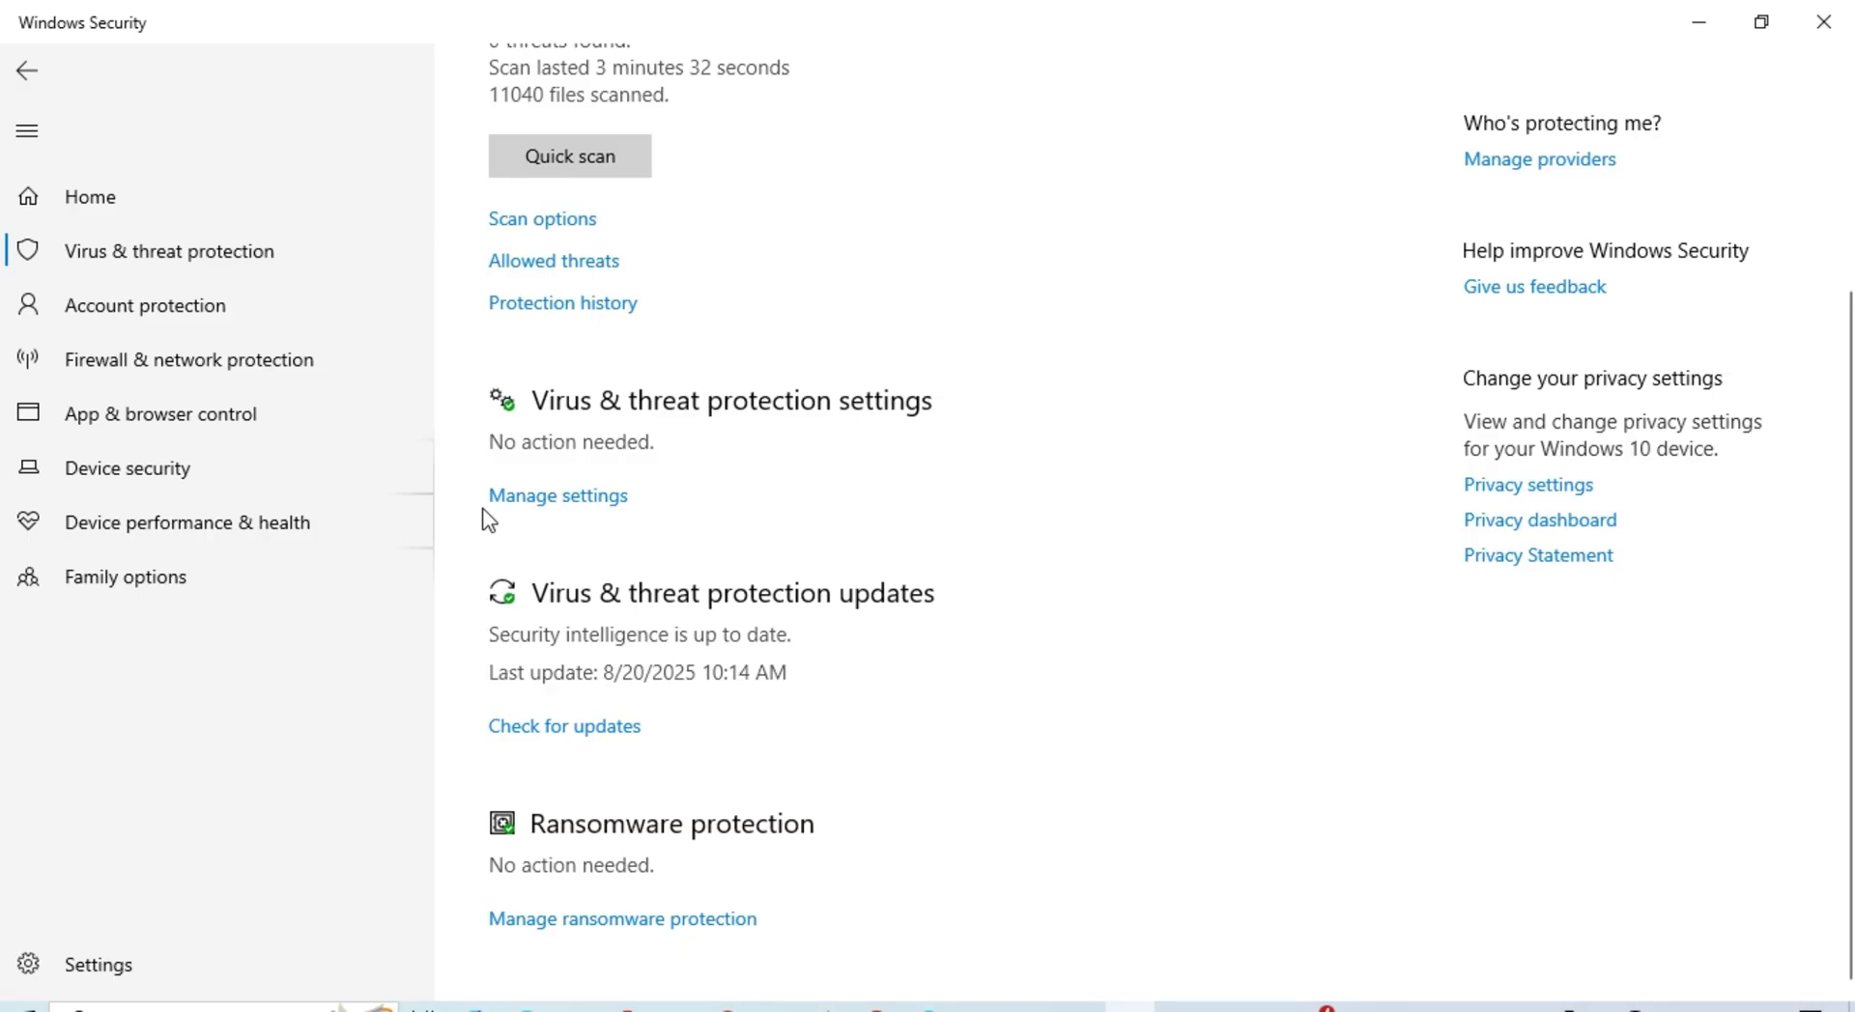
pyautogui.click(550, 513)
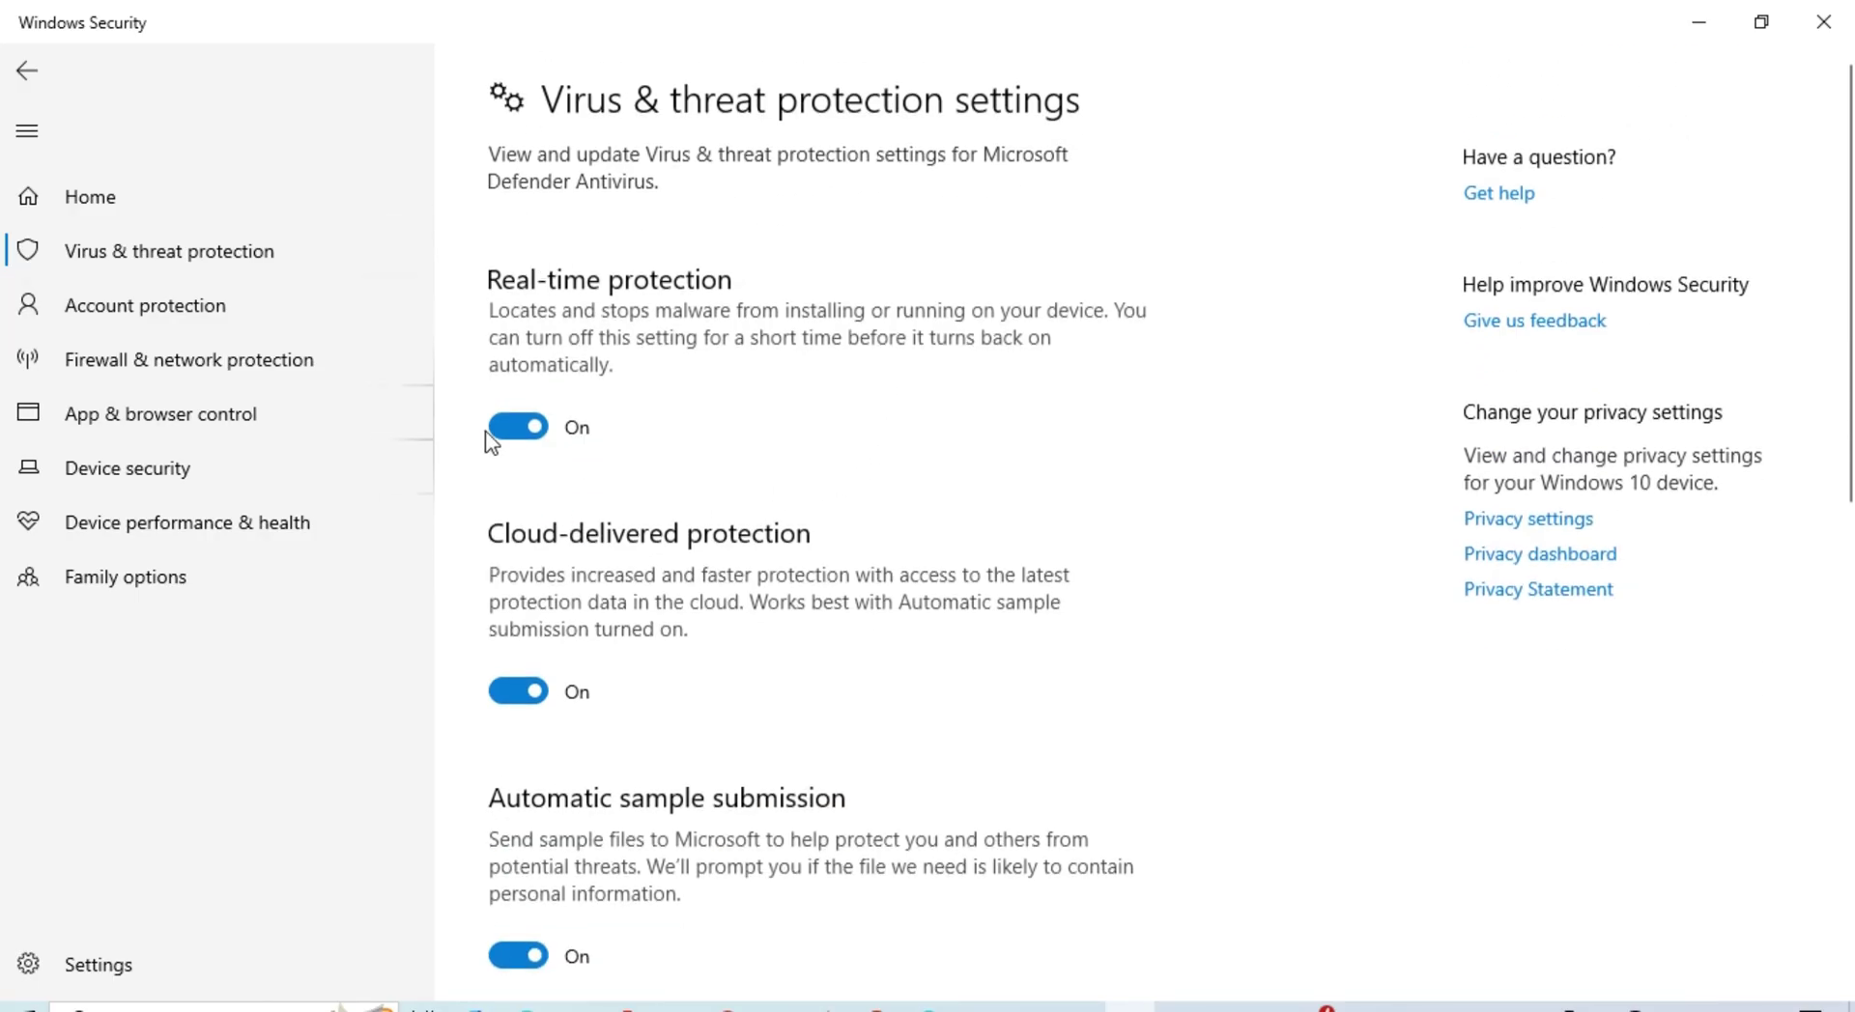
pyautogui.click(523, 439)
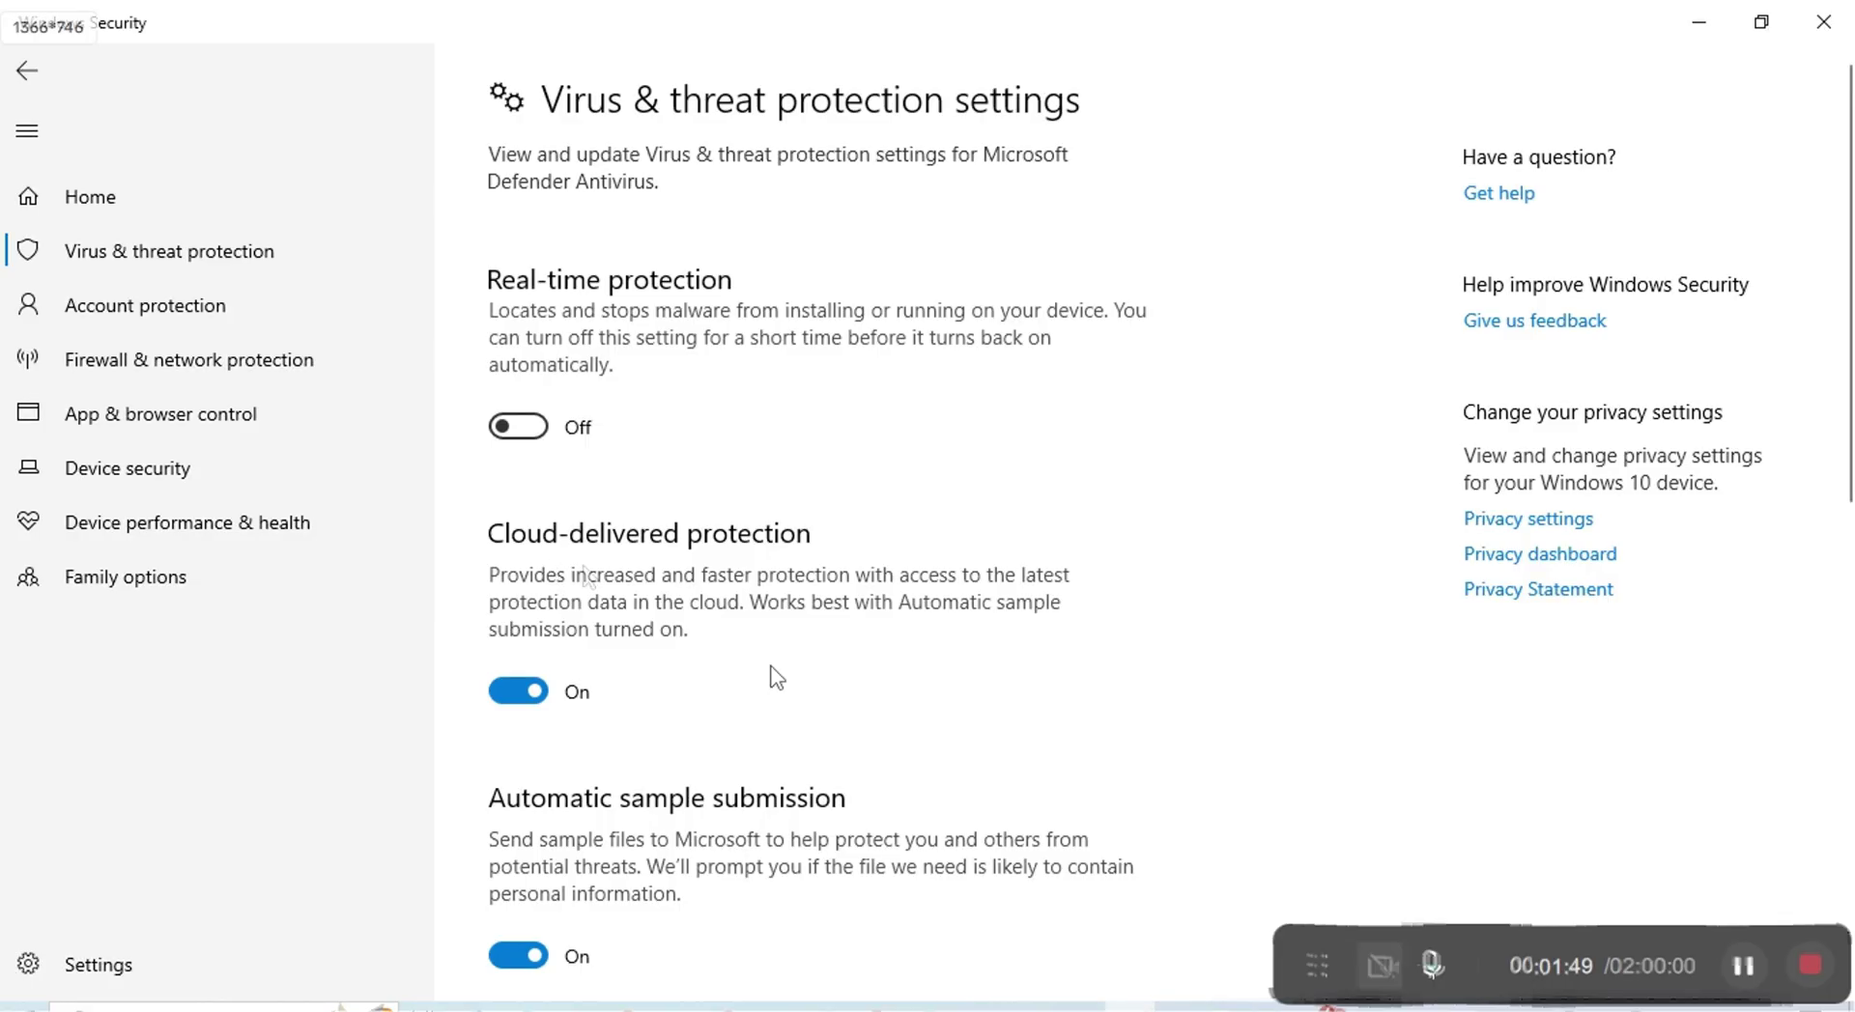
pyautogui.scroll(-3, 597, 664)
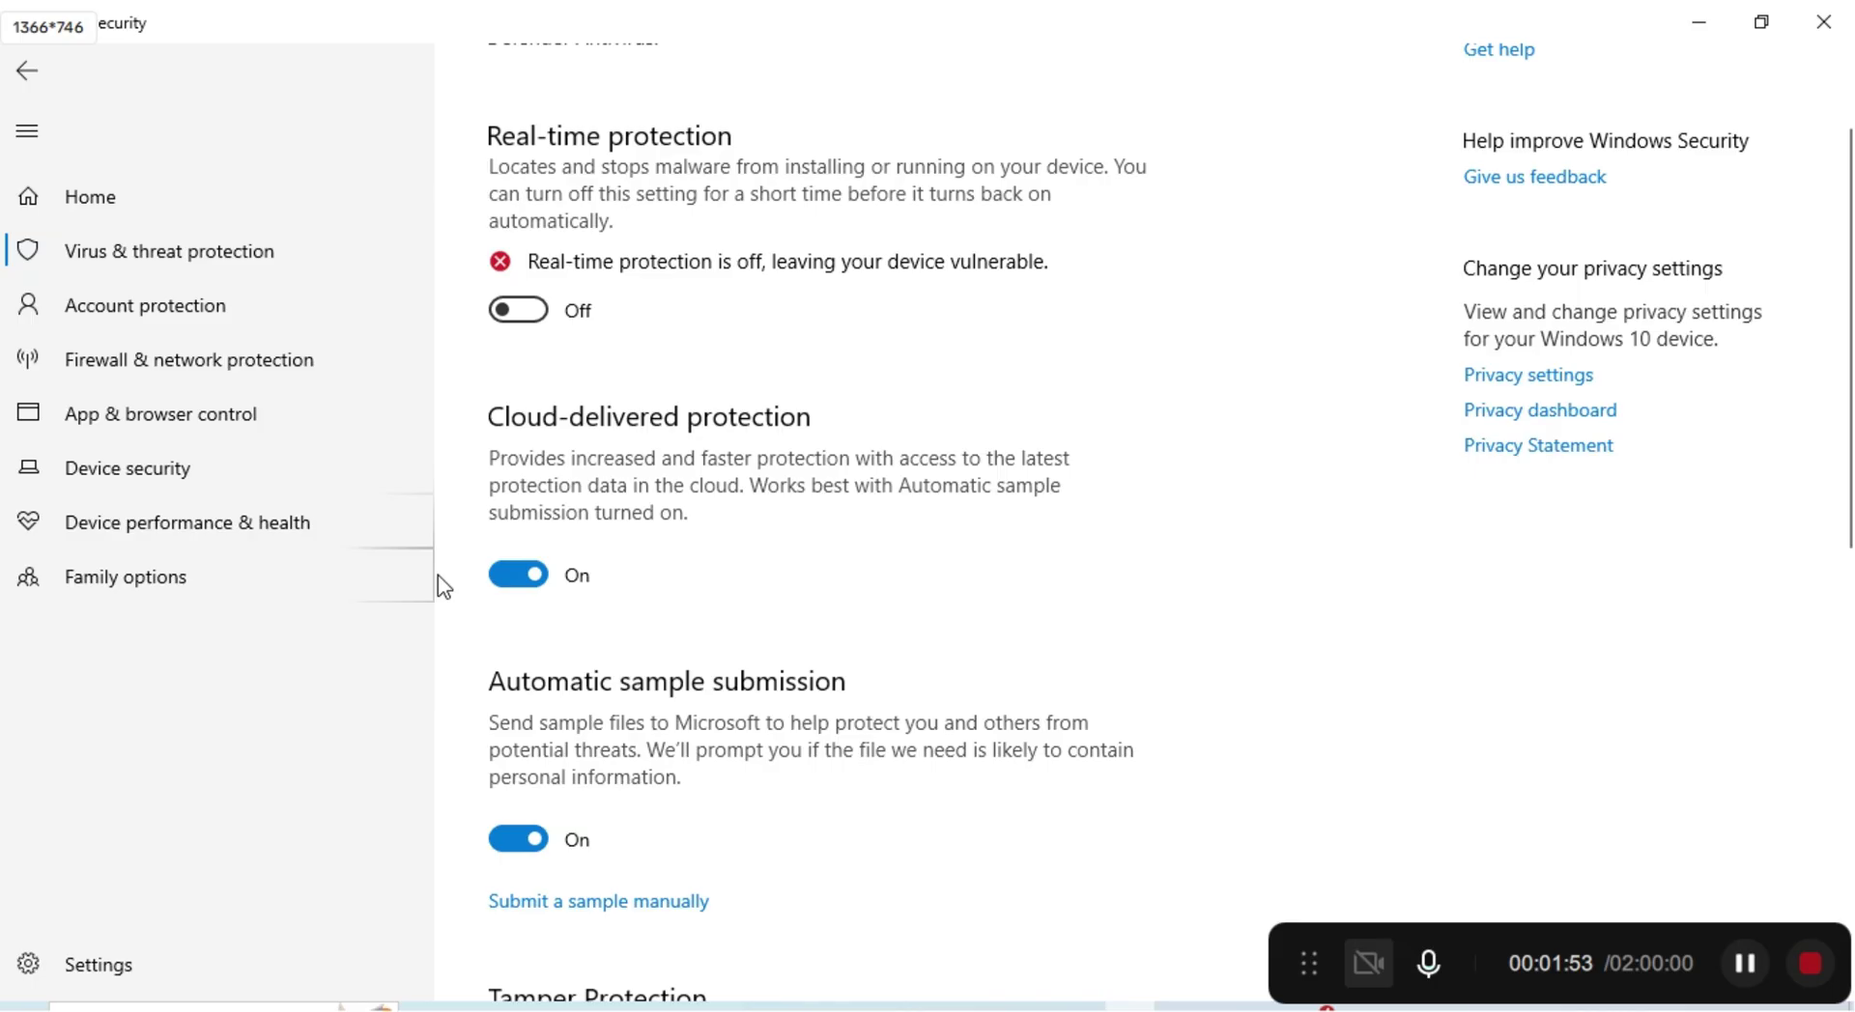
pyautogui.click(524, 578)
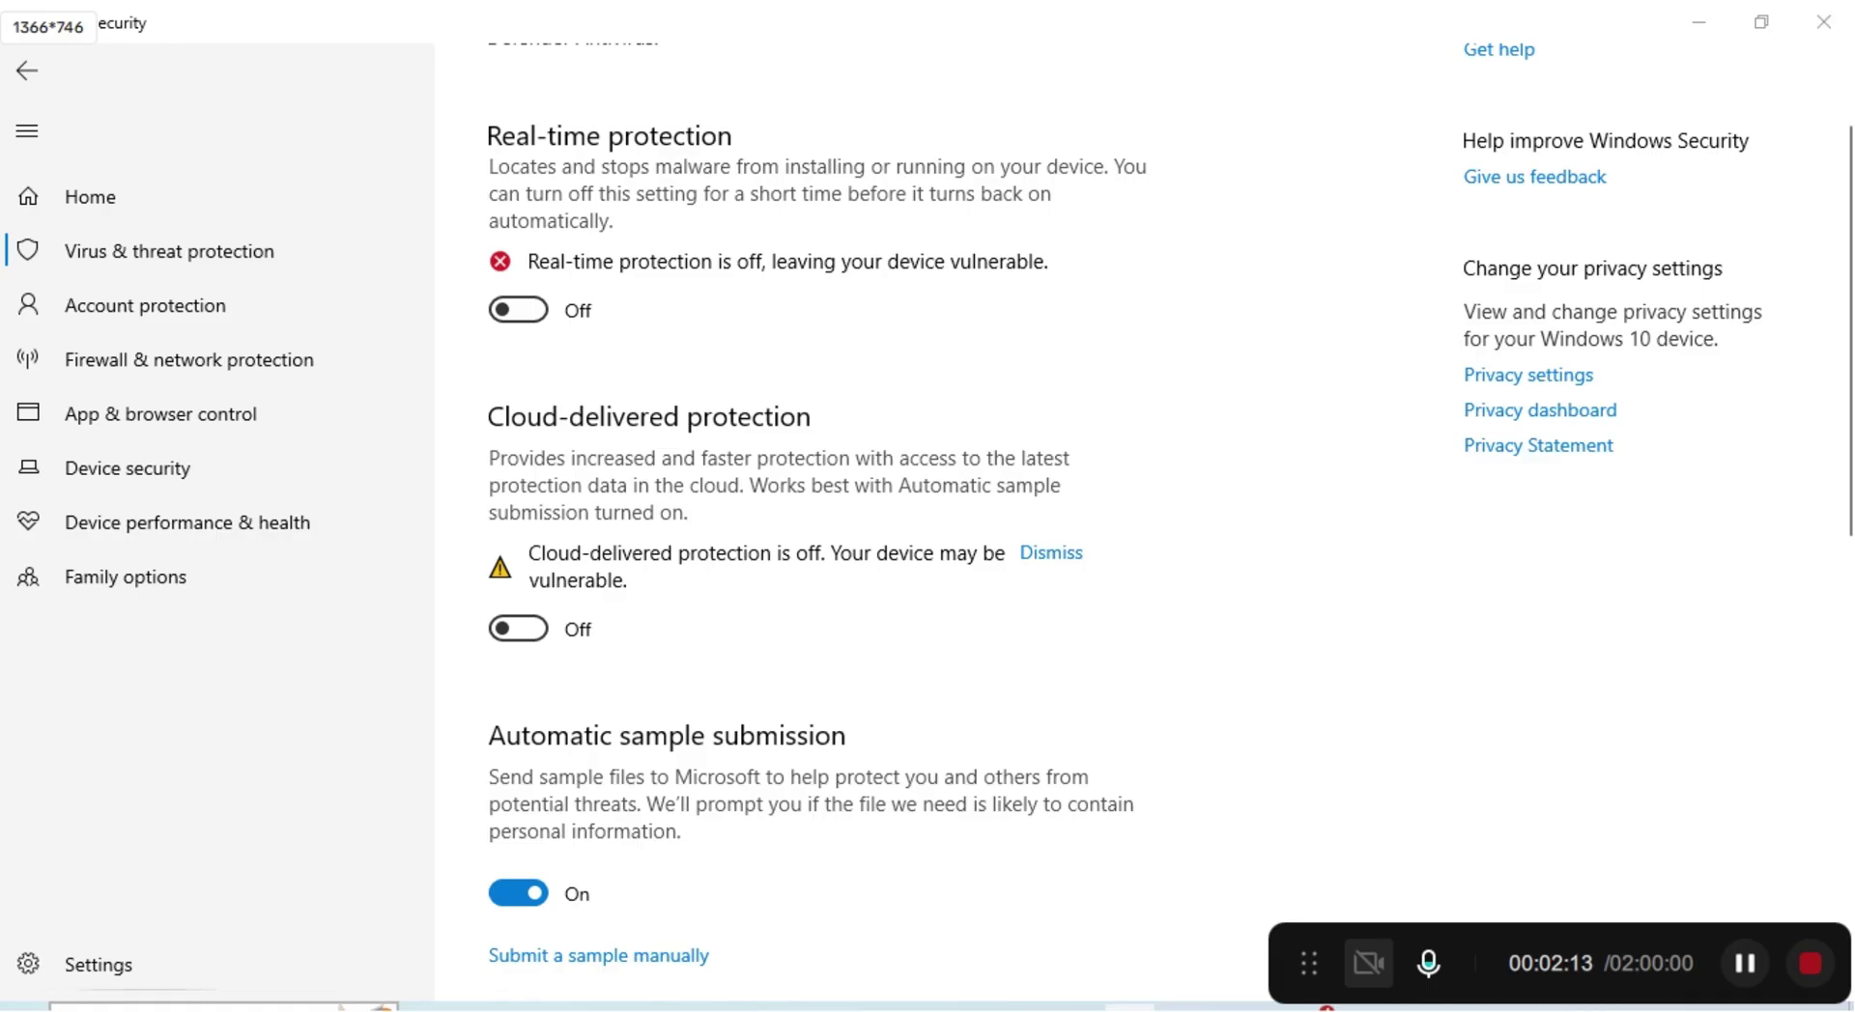
# Search Windows for "inter" and open Internet Options.
pyautogui.press('super+s')
pyautogui.write('i')
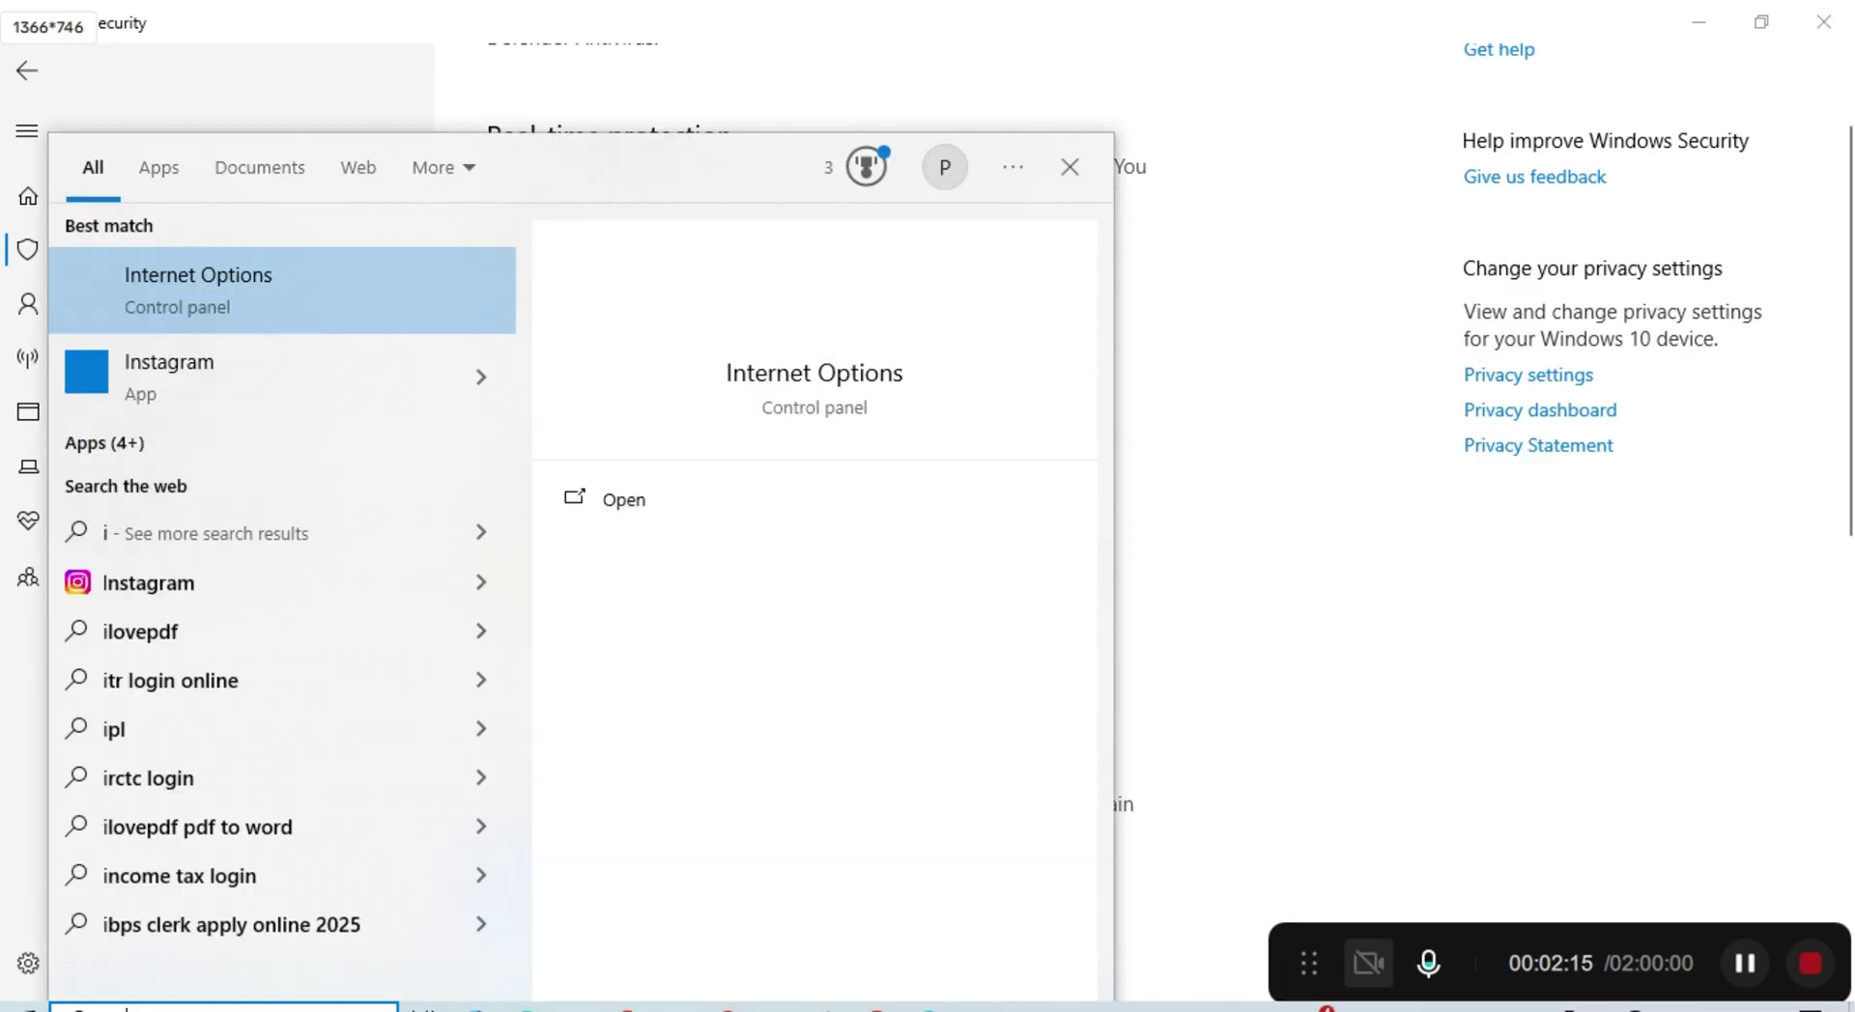
pyautogui.write('nter')
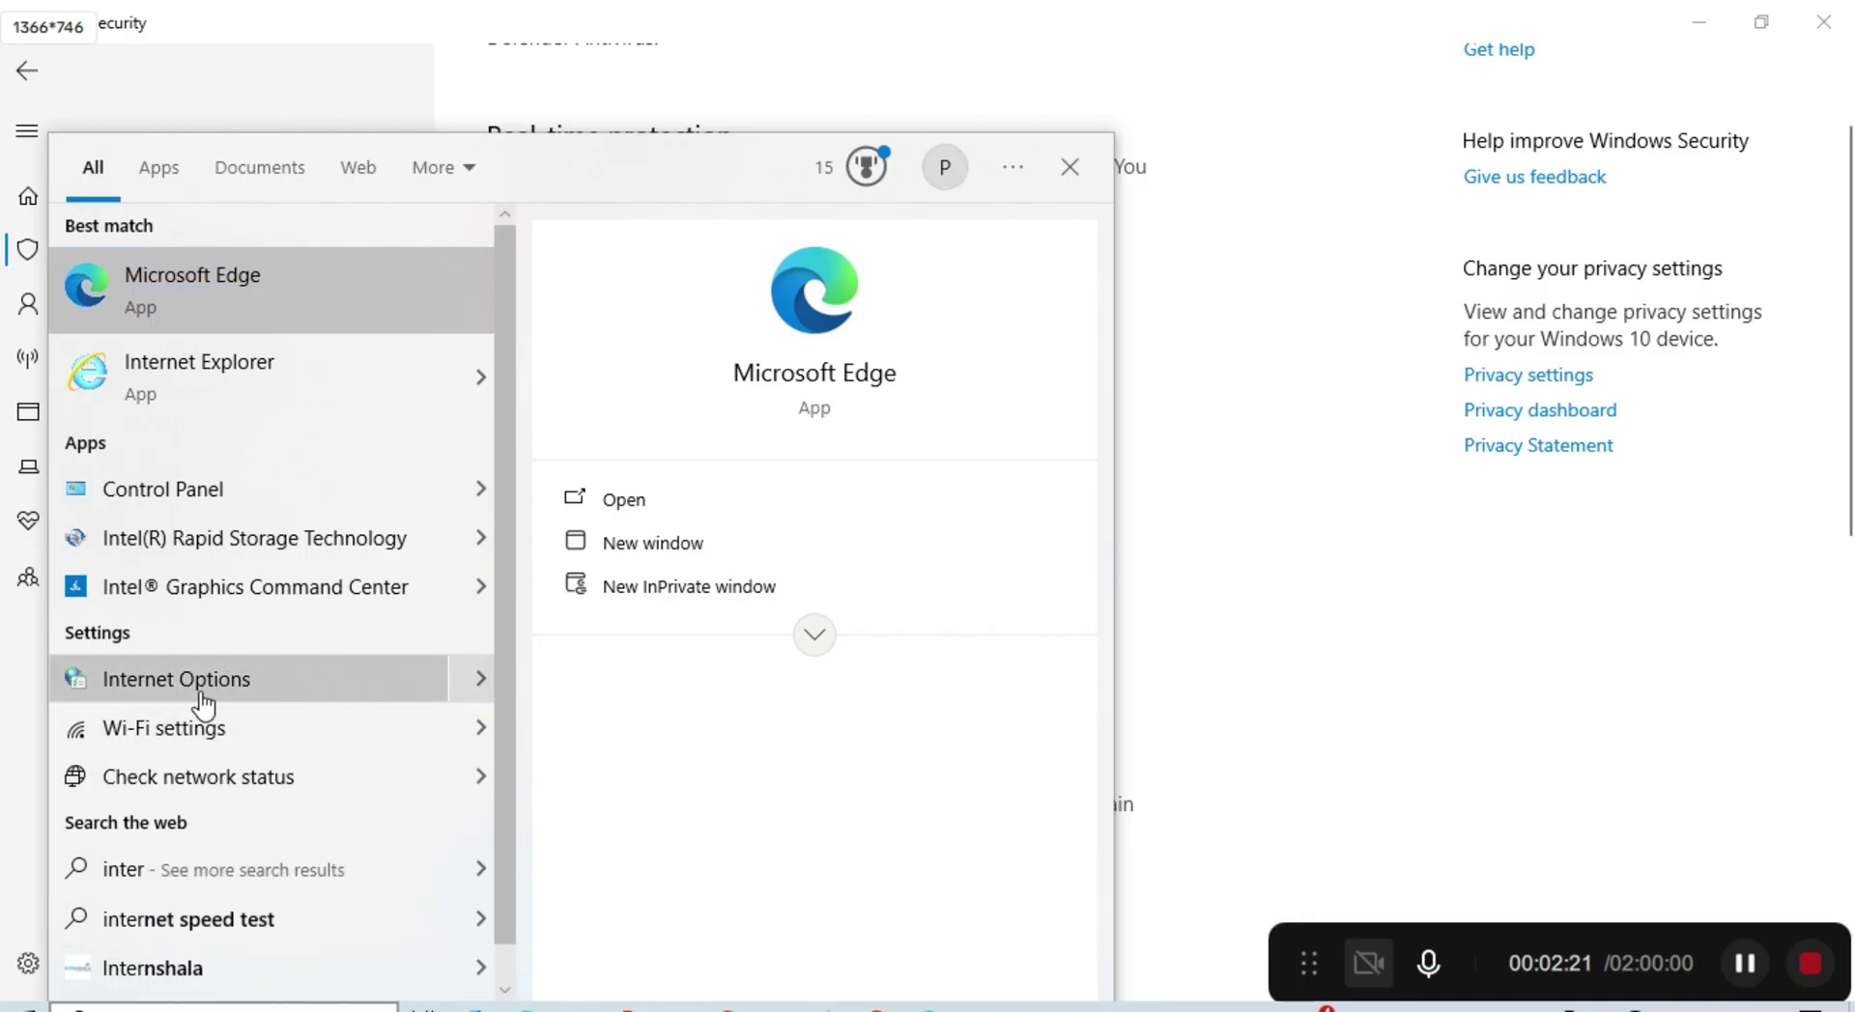
pyautogui.click(373, 687)
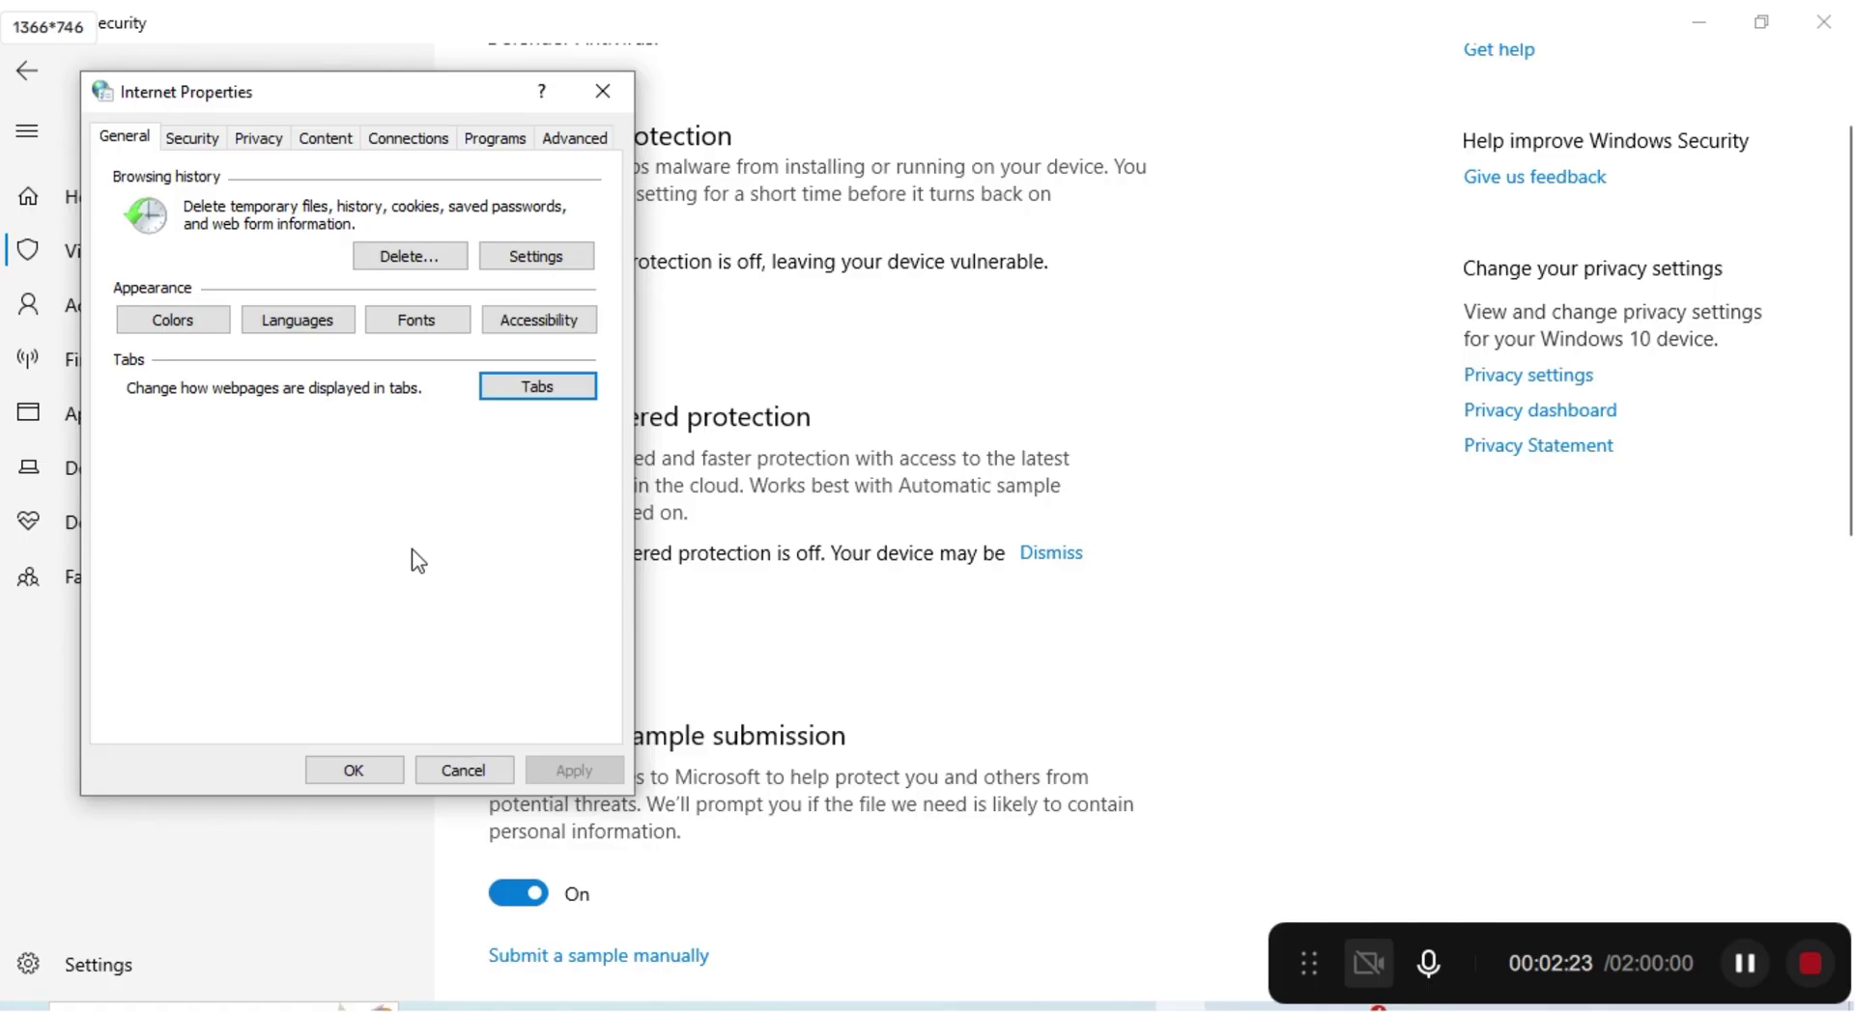
# Enable Use TLS 1.0, Use TLS 1.1 and Use TLS 1.3 (experimental) in the advanced security settings of Internet Properties.
pyautogui.click(568, 145)
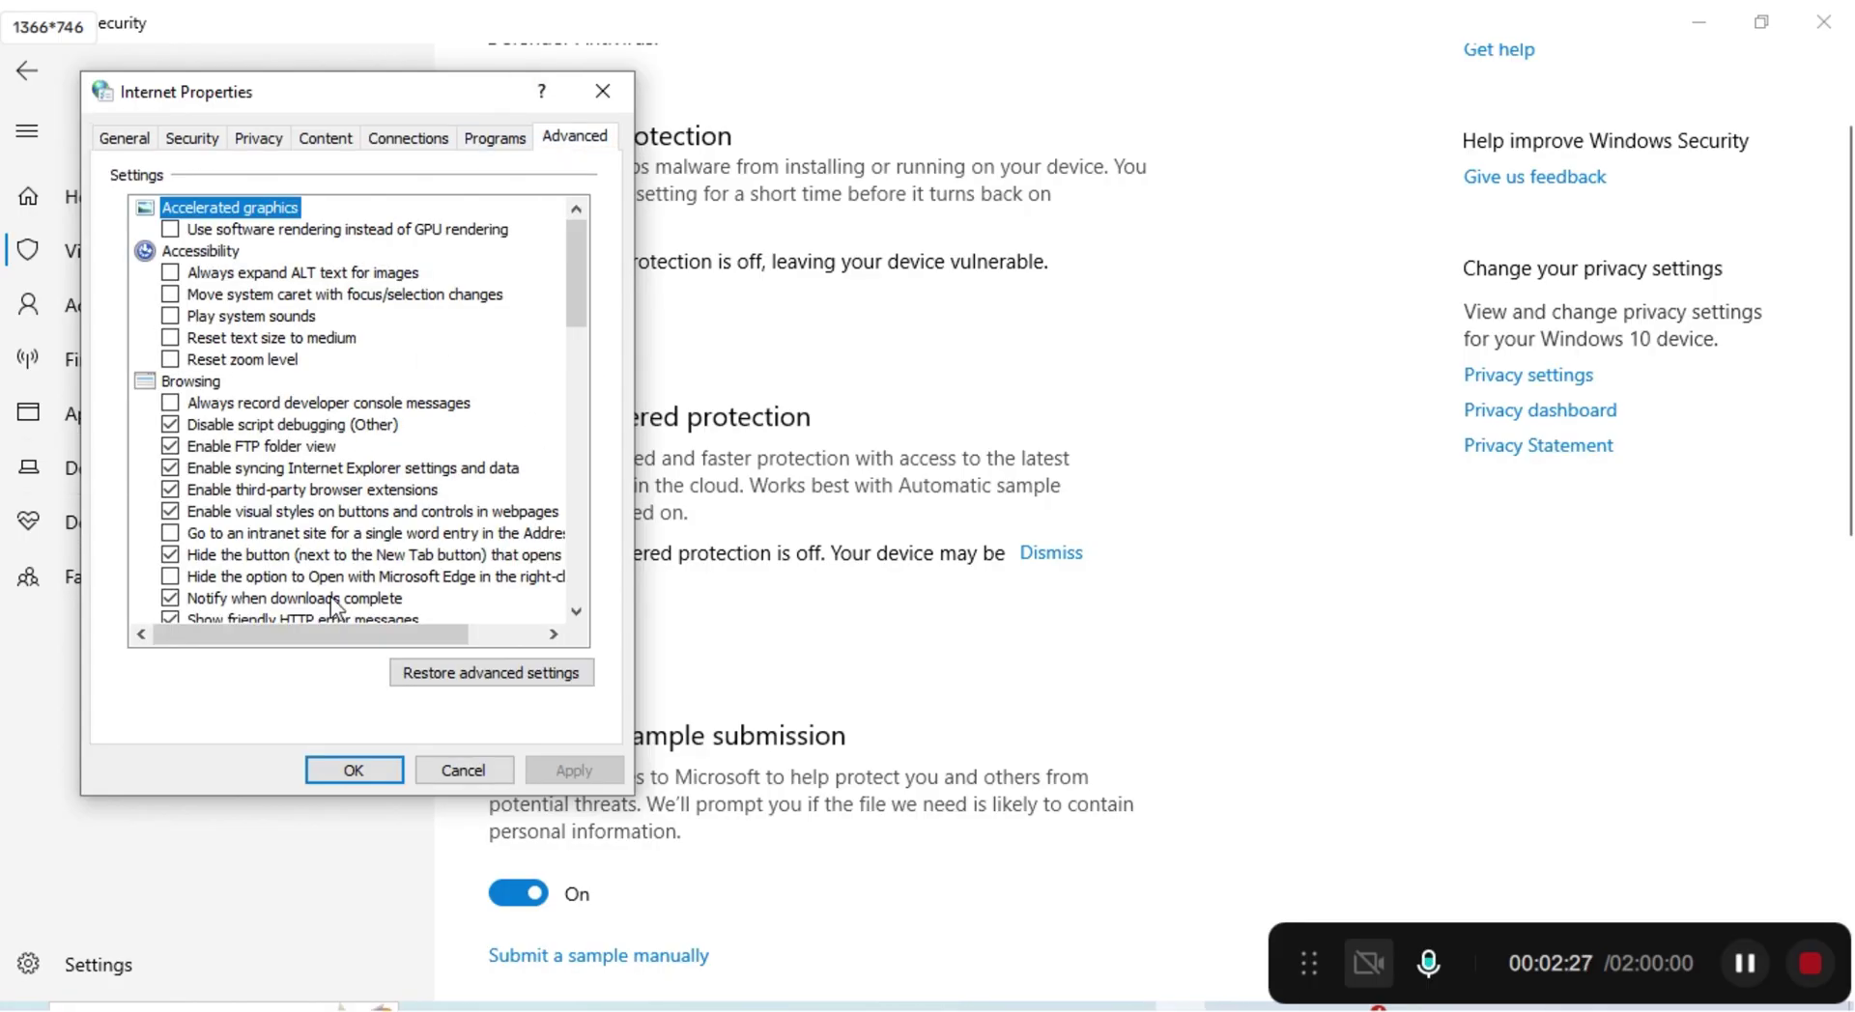
pyautogui.scroll(-4, 212, 519)
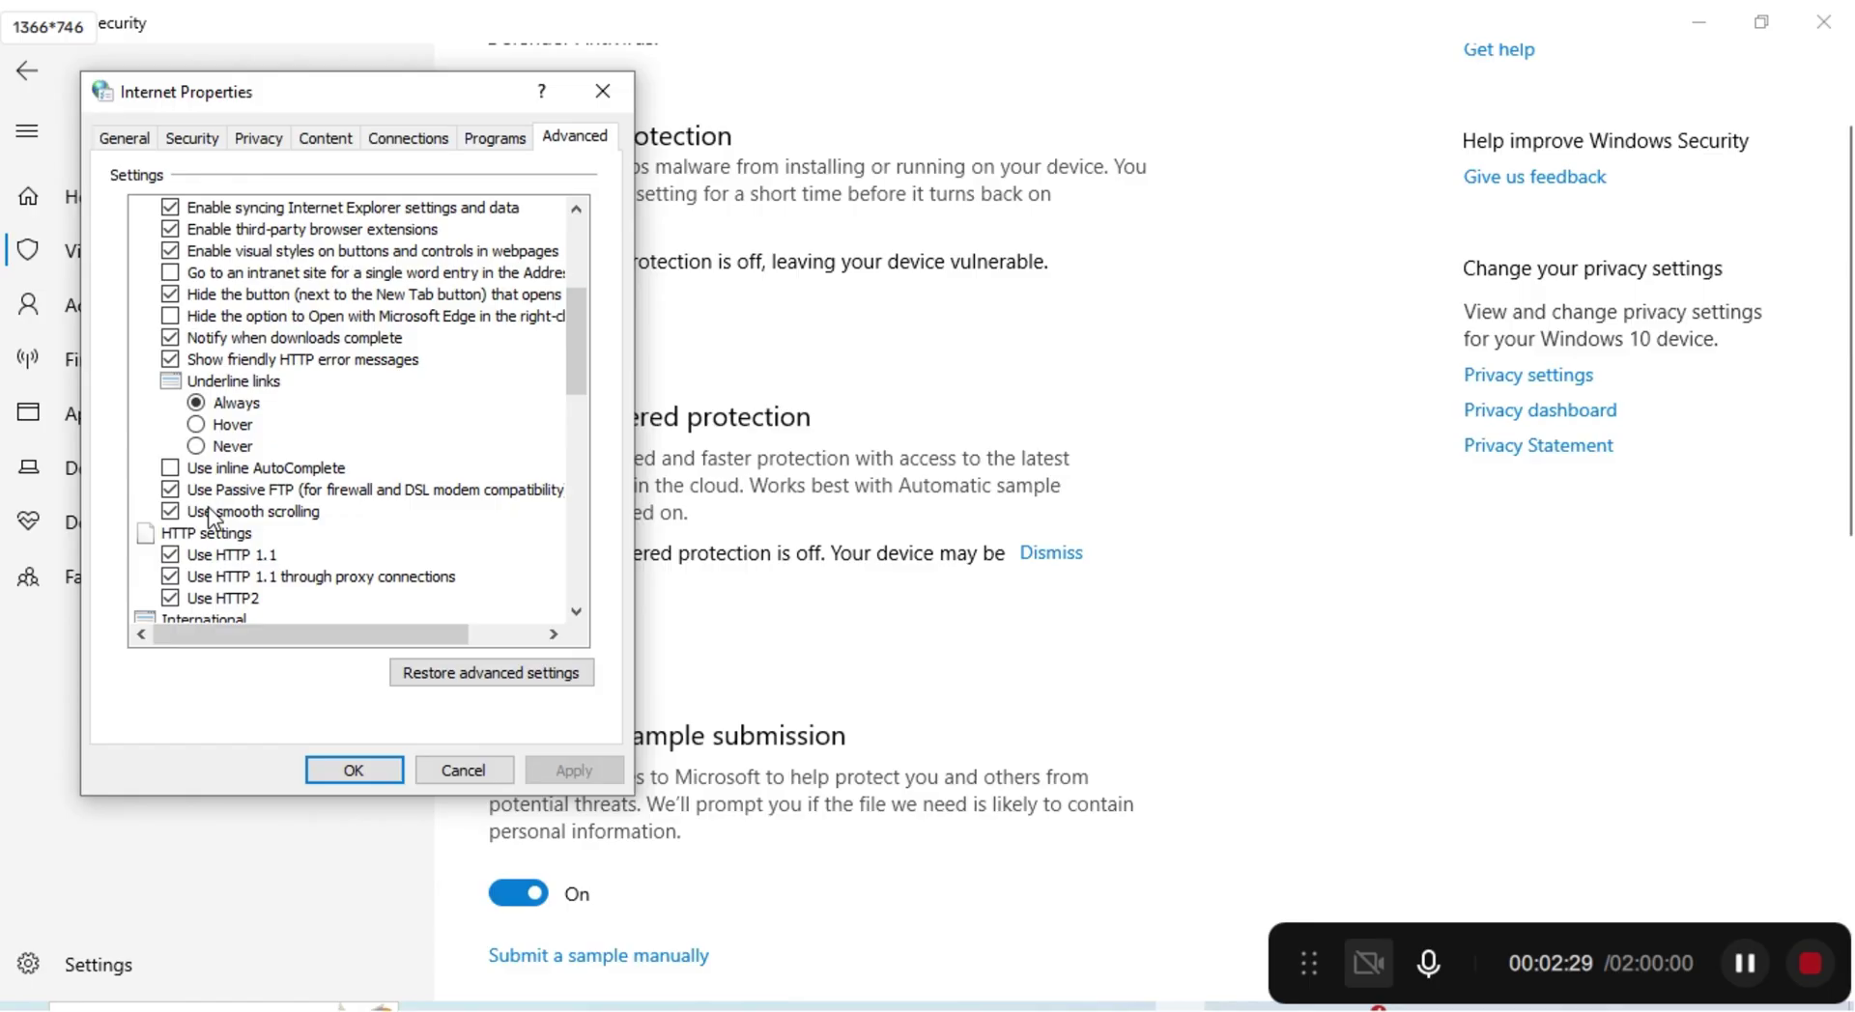
pyautogui.scroll(-4, 213, 519)
pyautogui.scroll(-2, 251, 512)
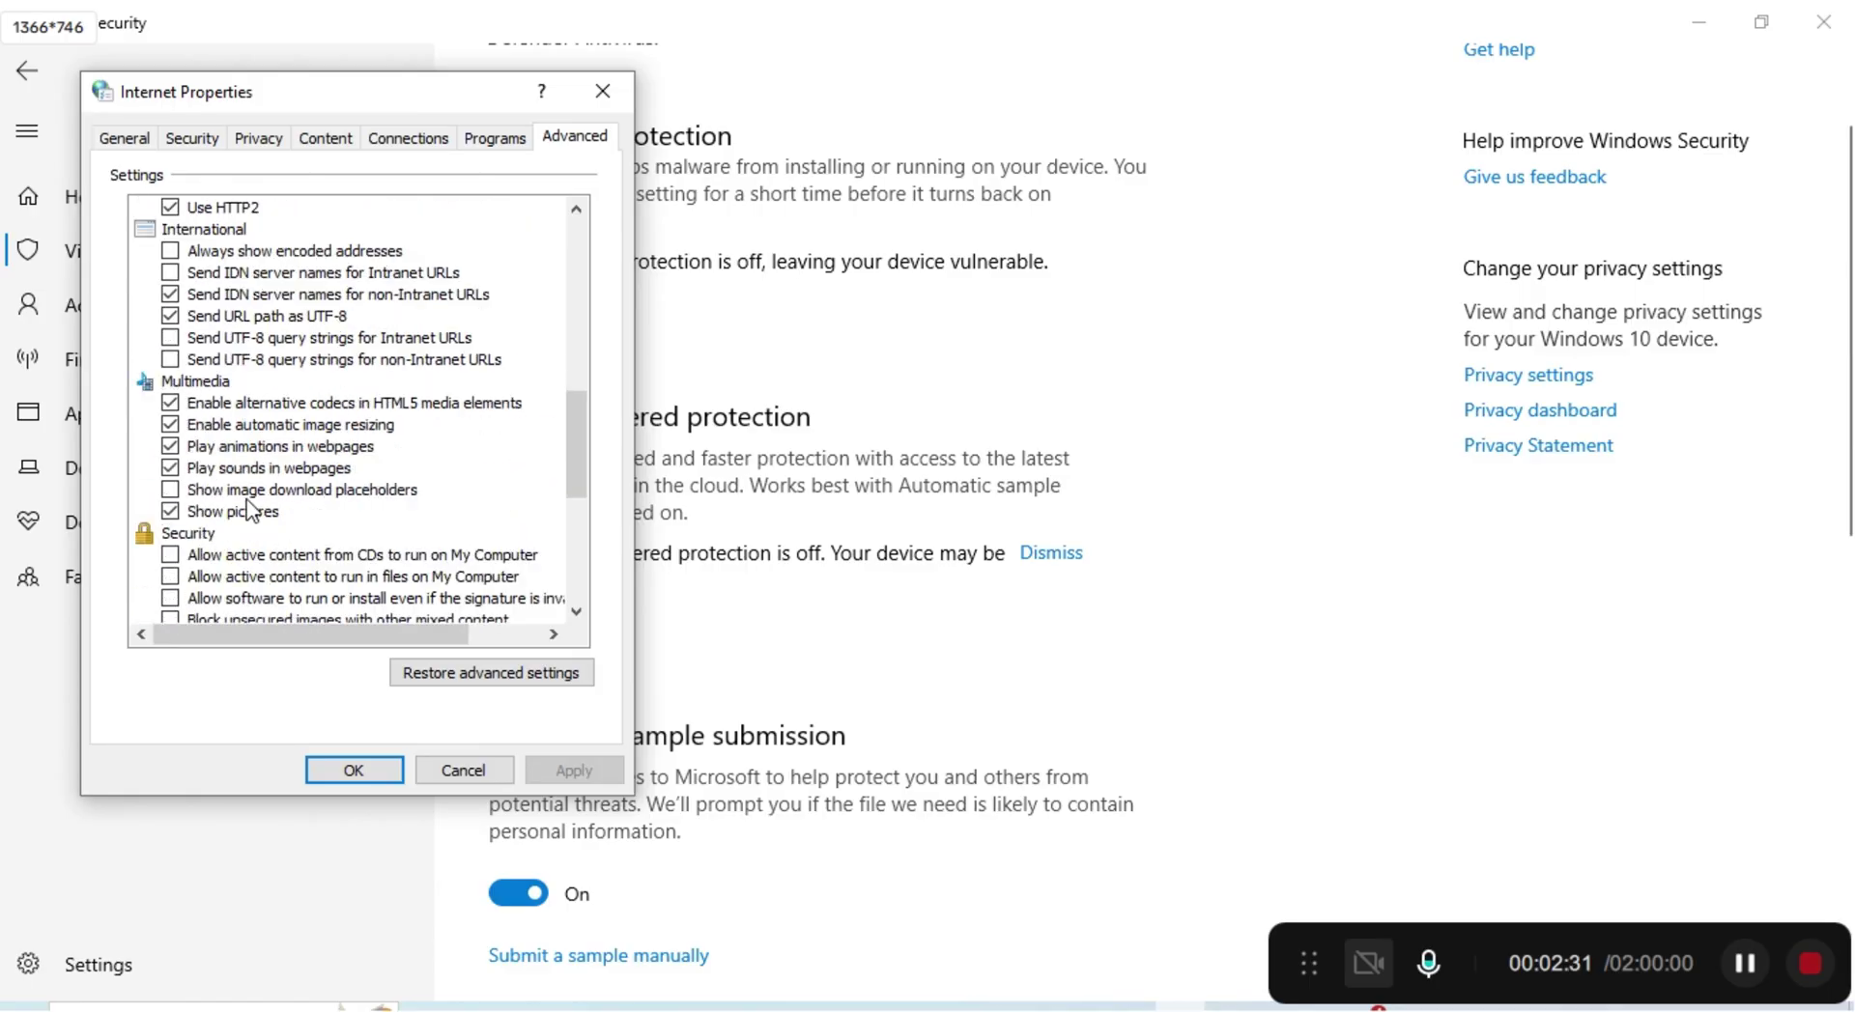
pyautogui.scroll(-1, 252, 512)
pyautogui.scroll(-5, 251, 512)
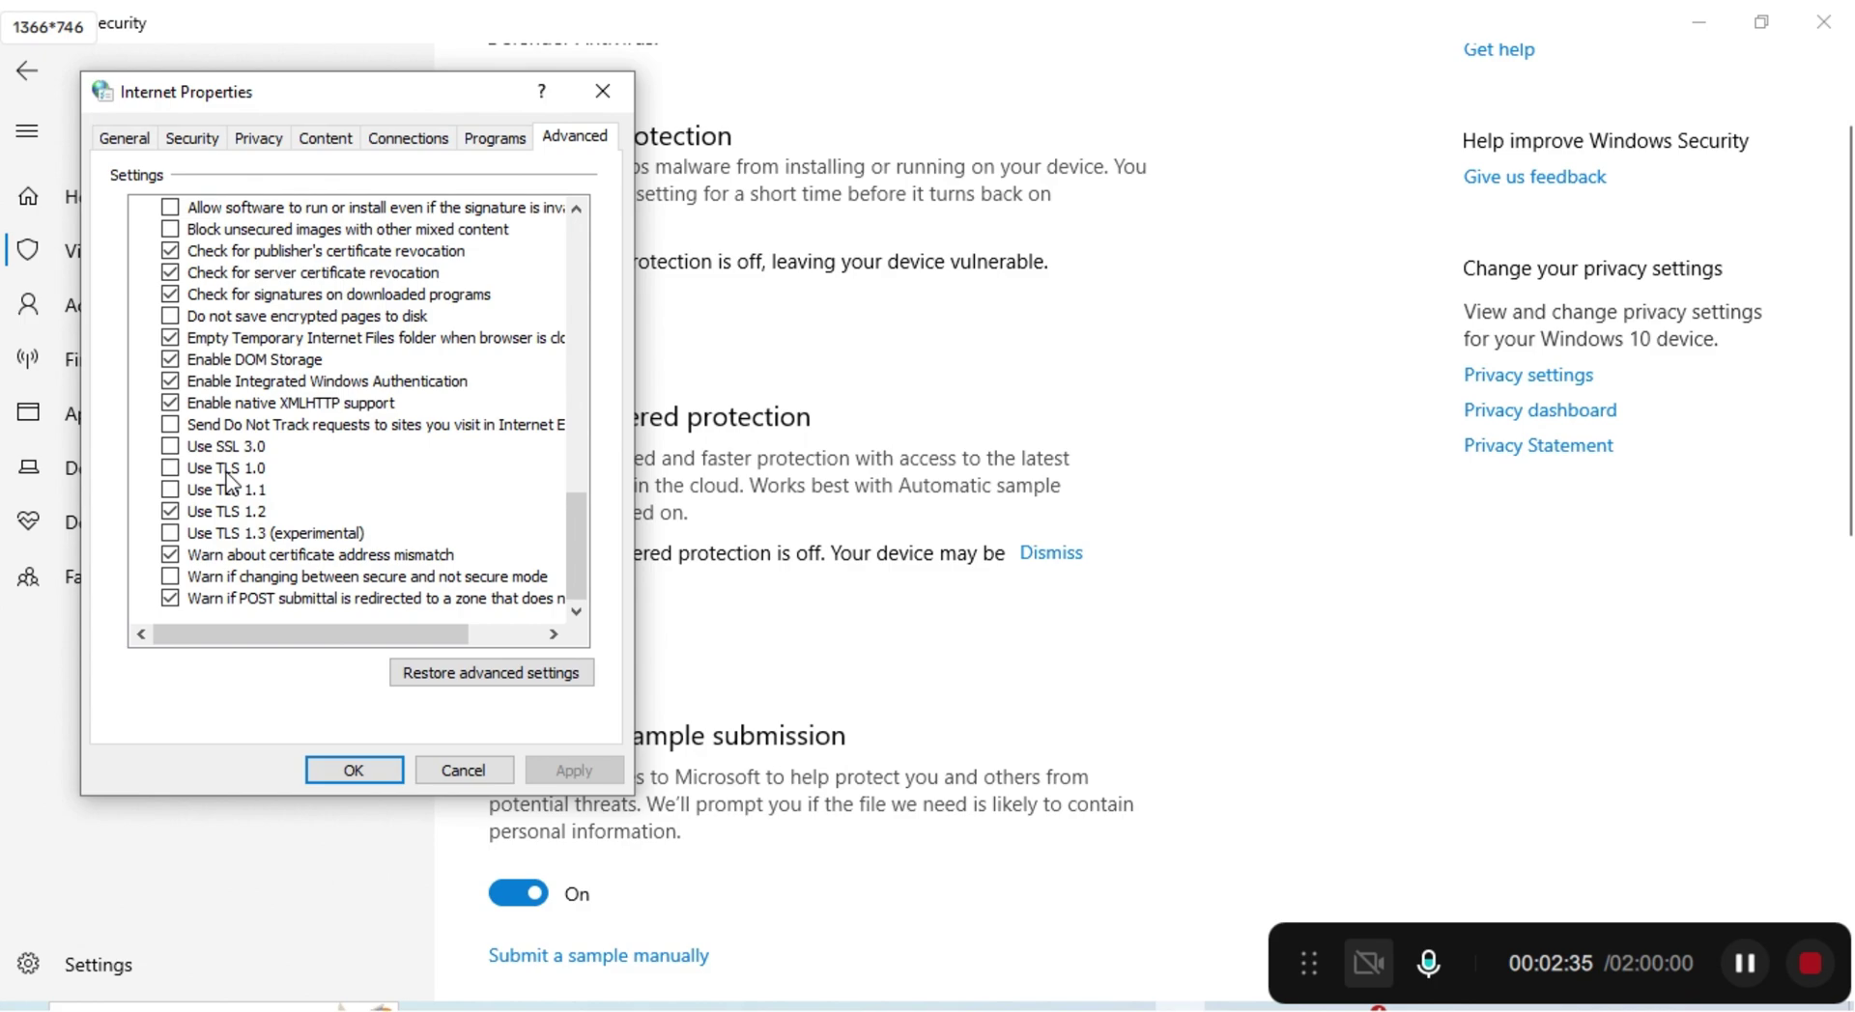
pyautogui.click(170, 469)
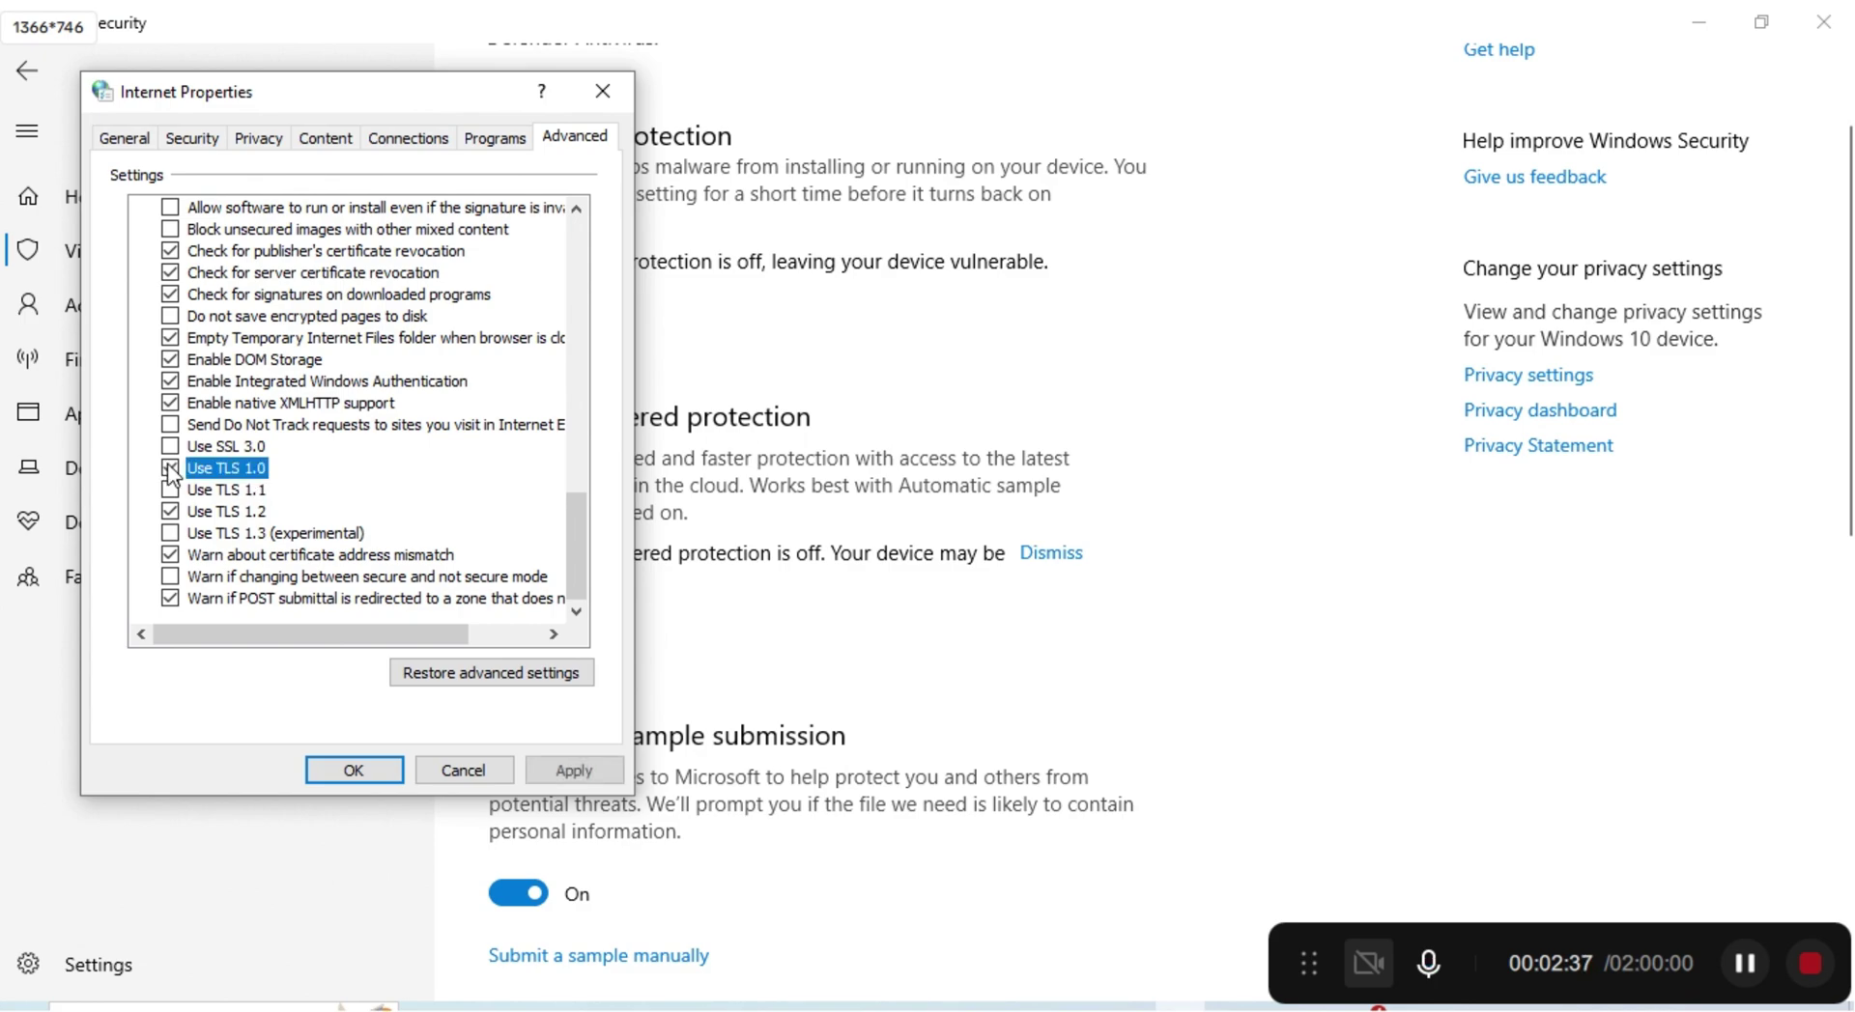
pyautogui.click(170, 490)
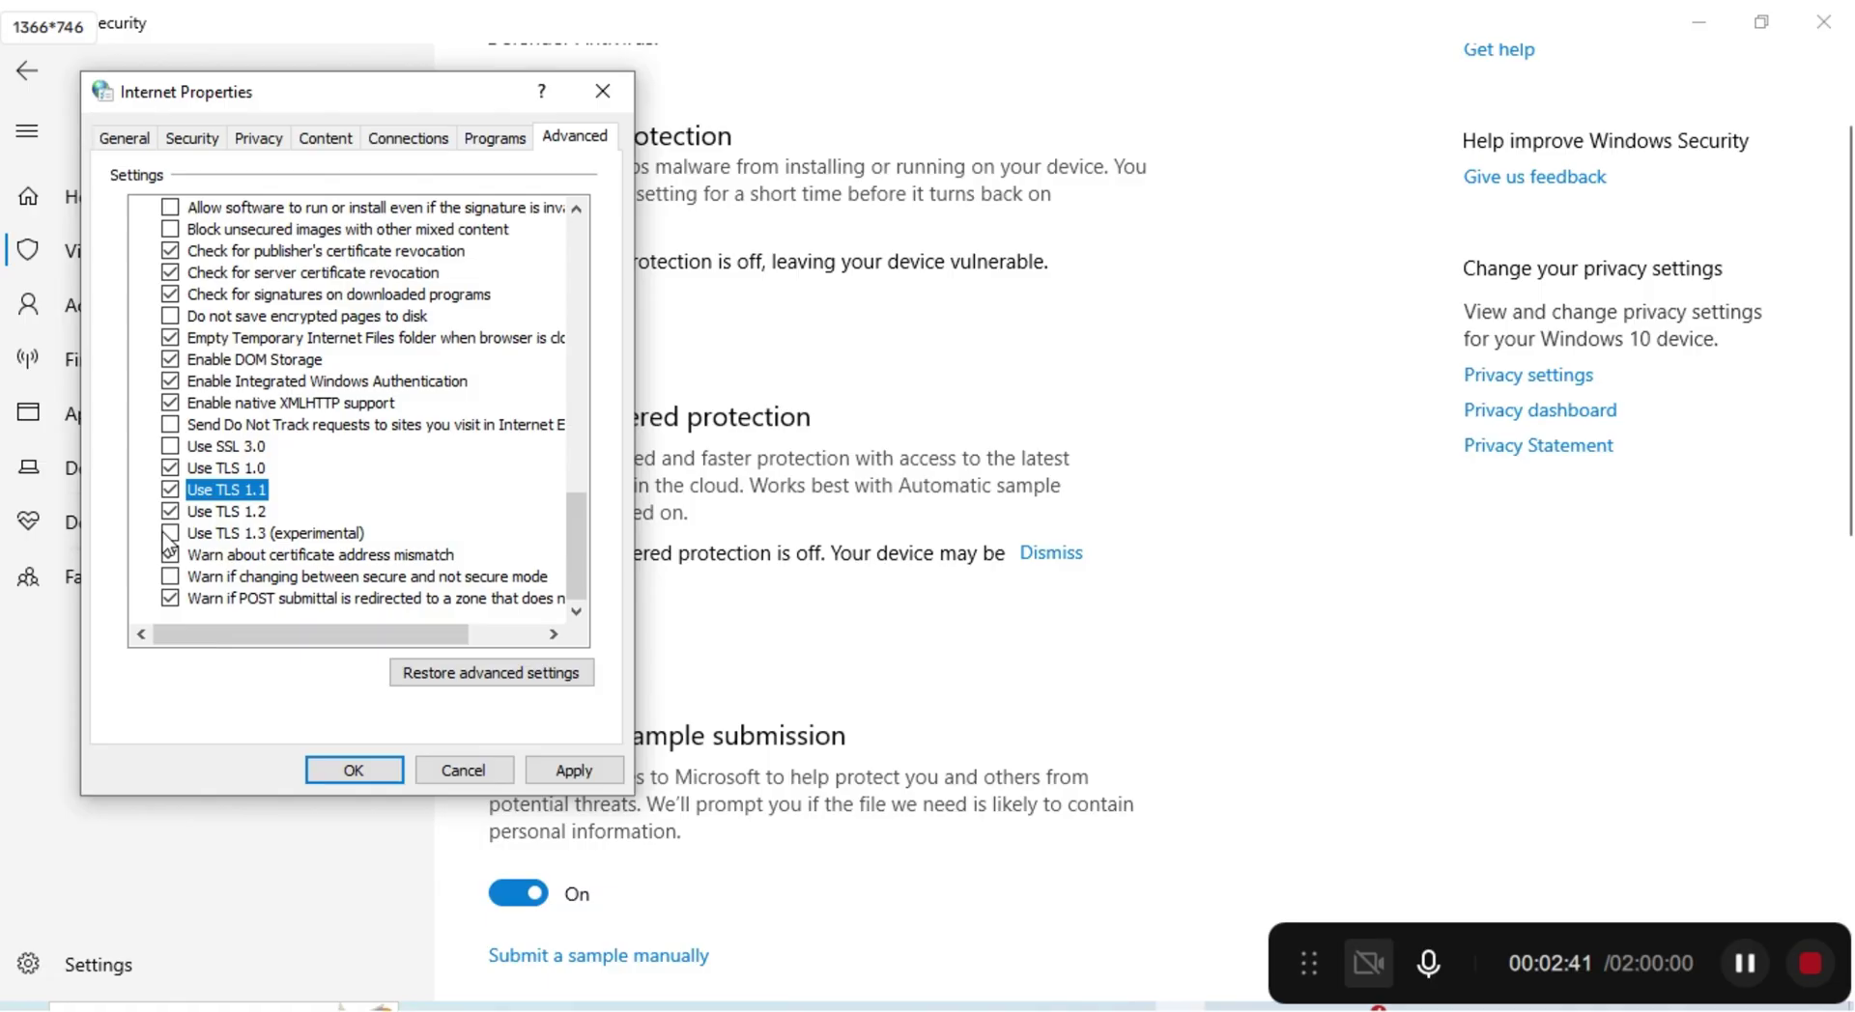
pyautogui.click(168, 535)
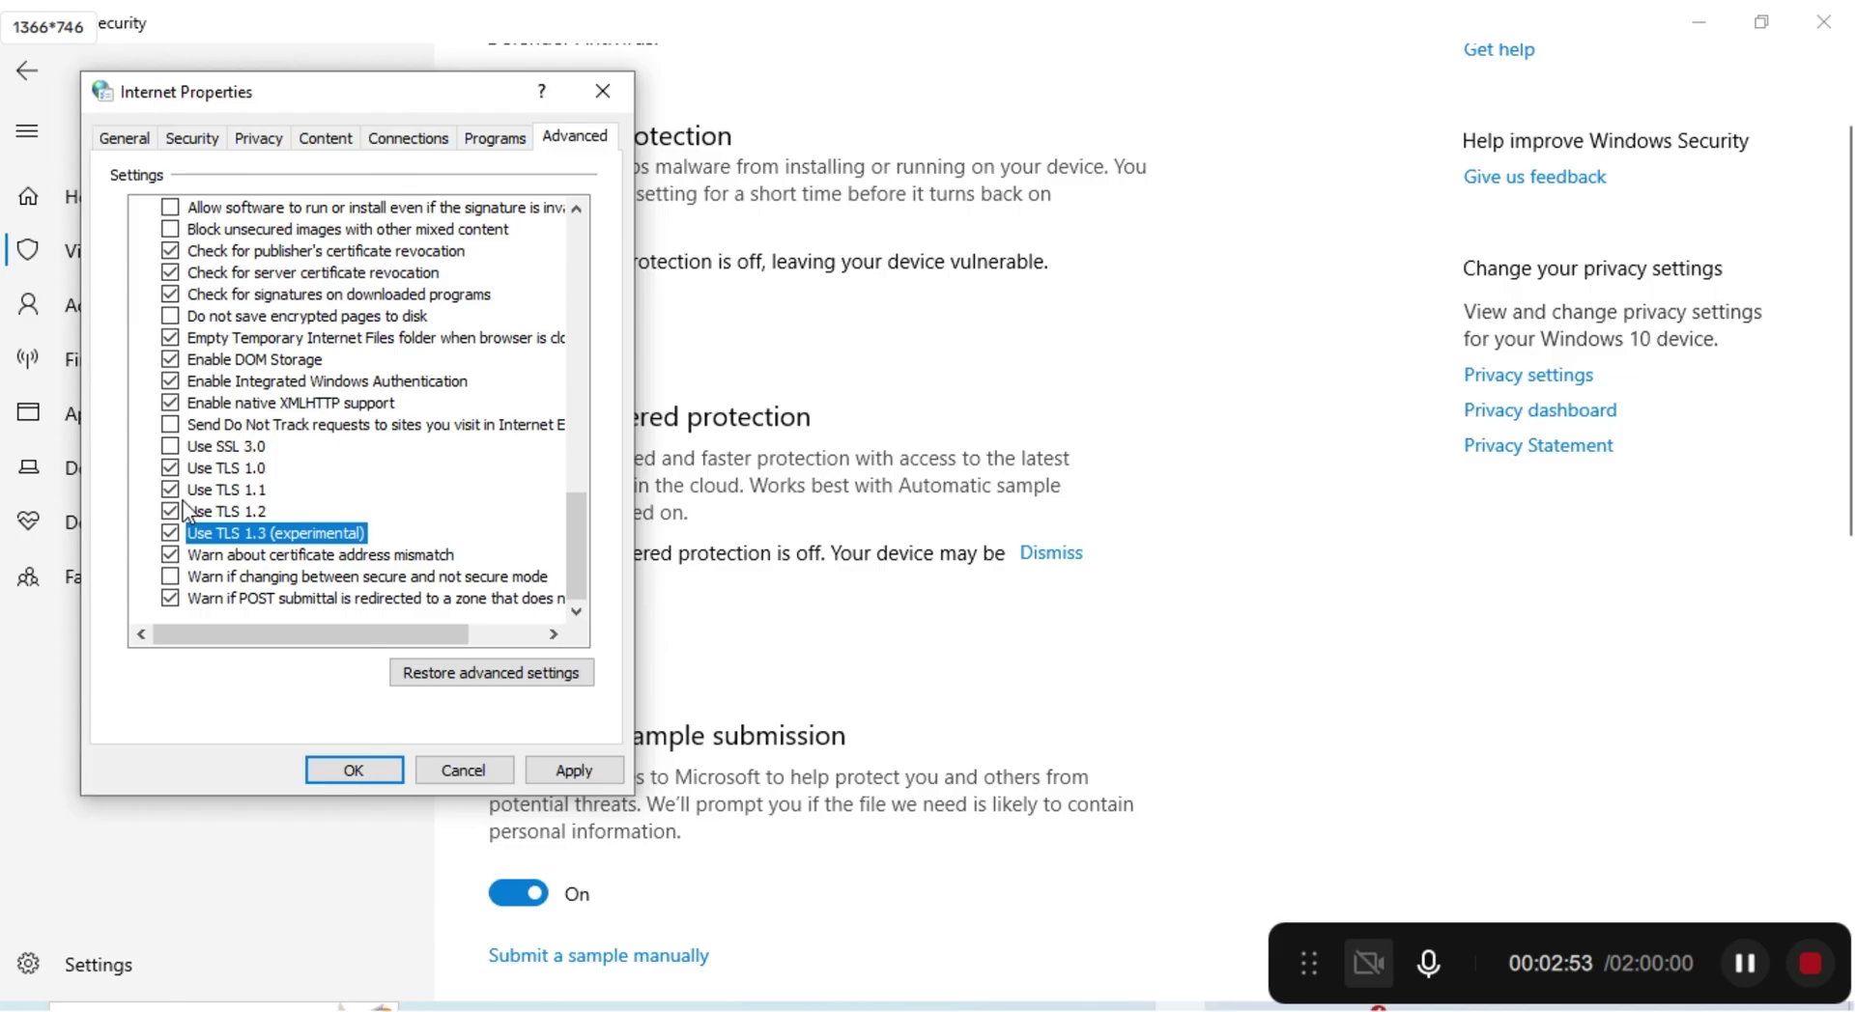
# Disable Use TLS 1.0 and Use TLS 1.3 (experimental), and close Internet Properties without applying the changes.
pyautogui.click(171, 471)
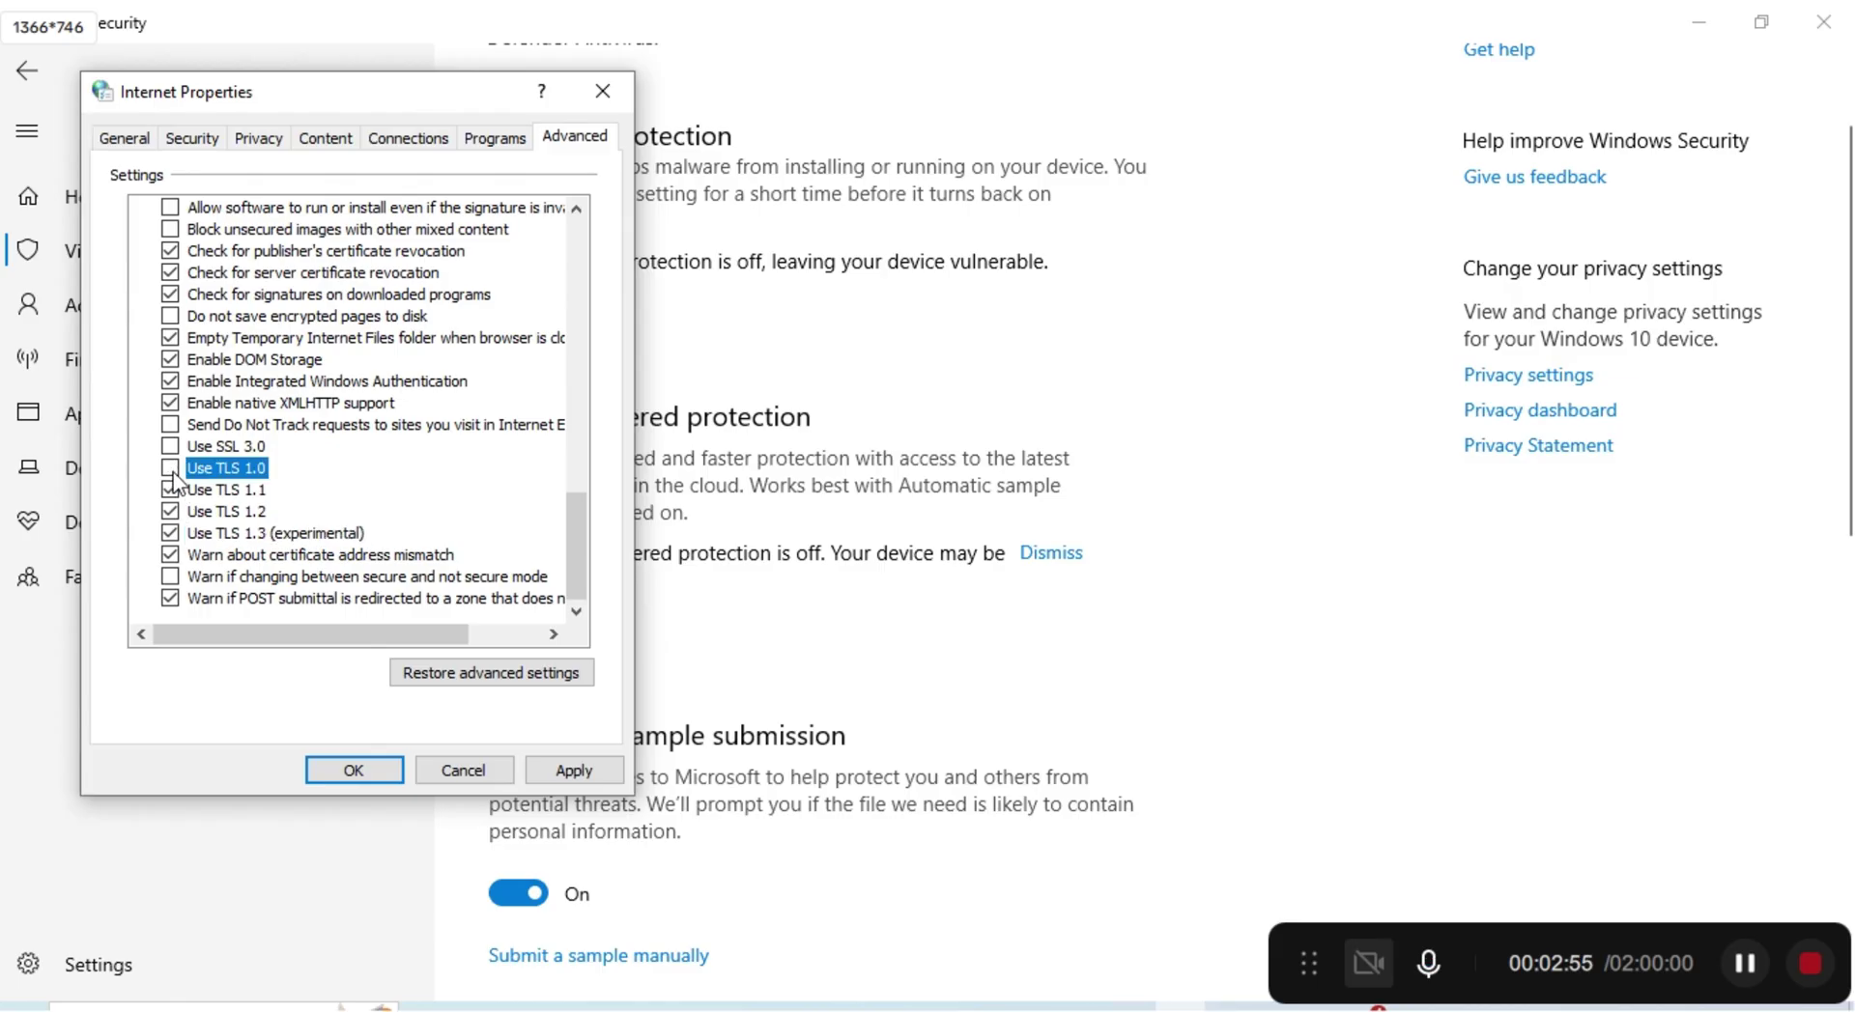
pyautogui.click(172, 532)
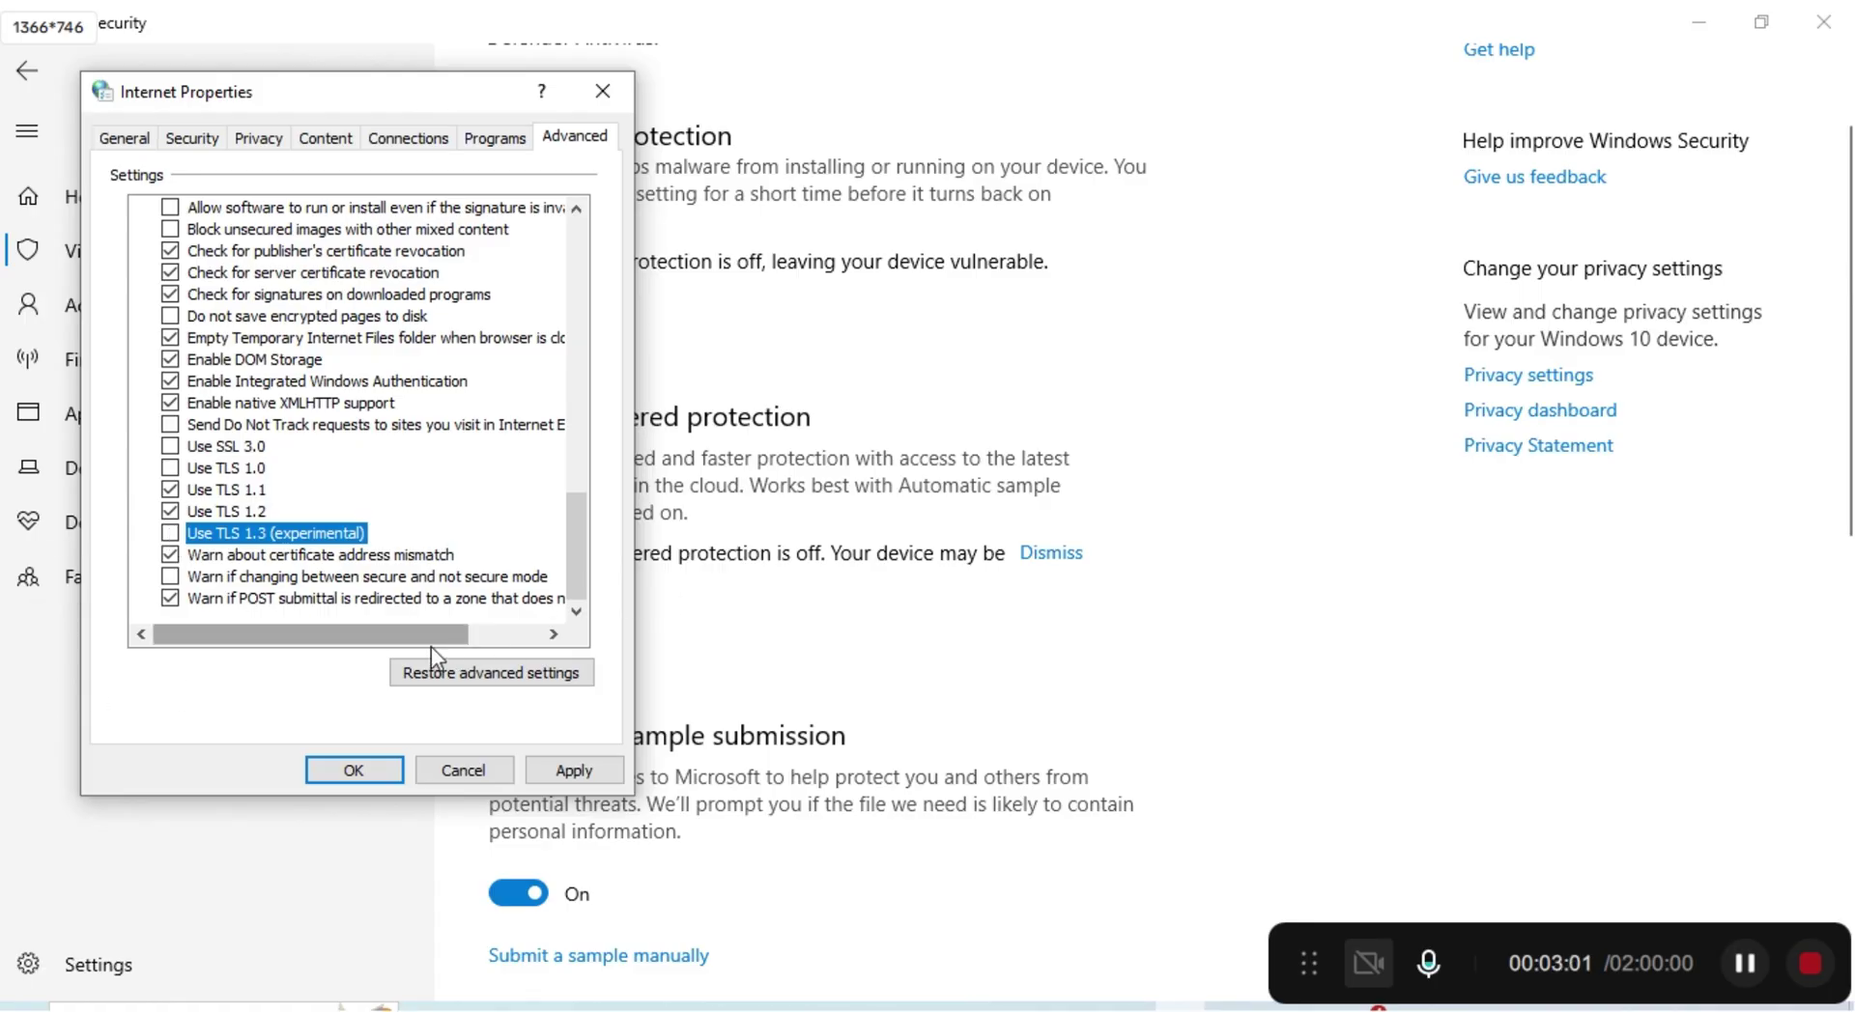
pyautogui.click(607, 100)
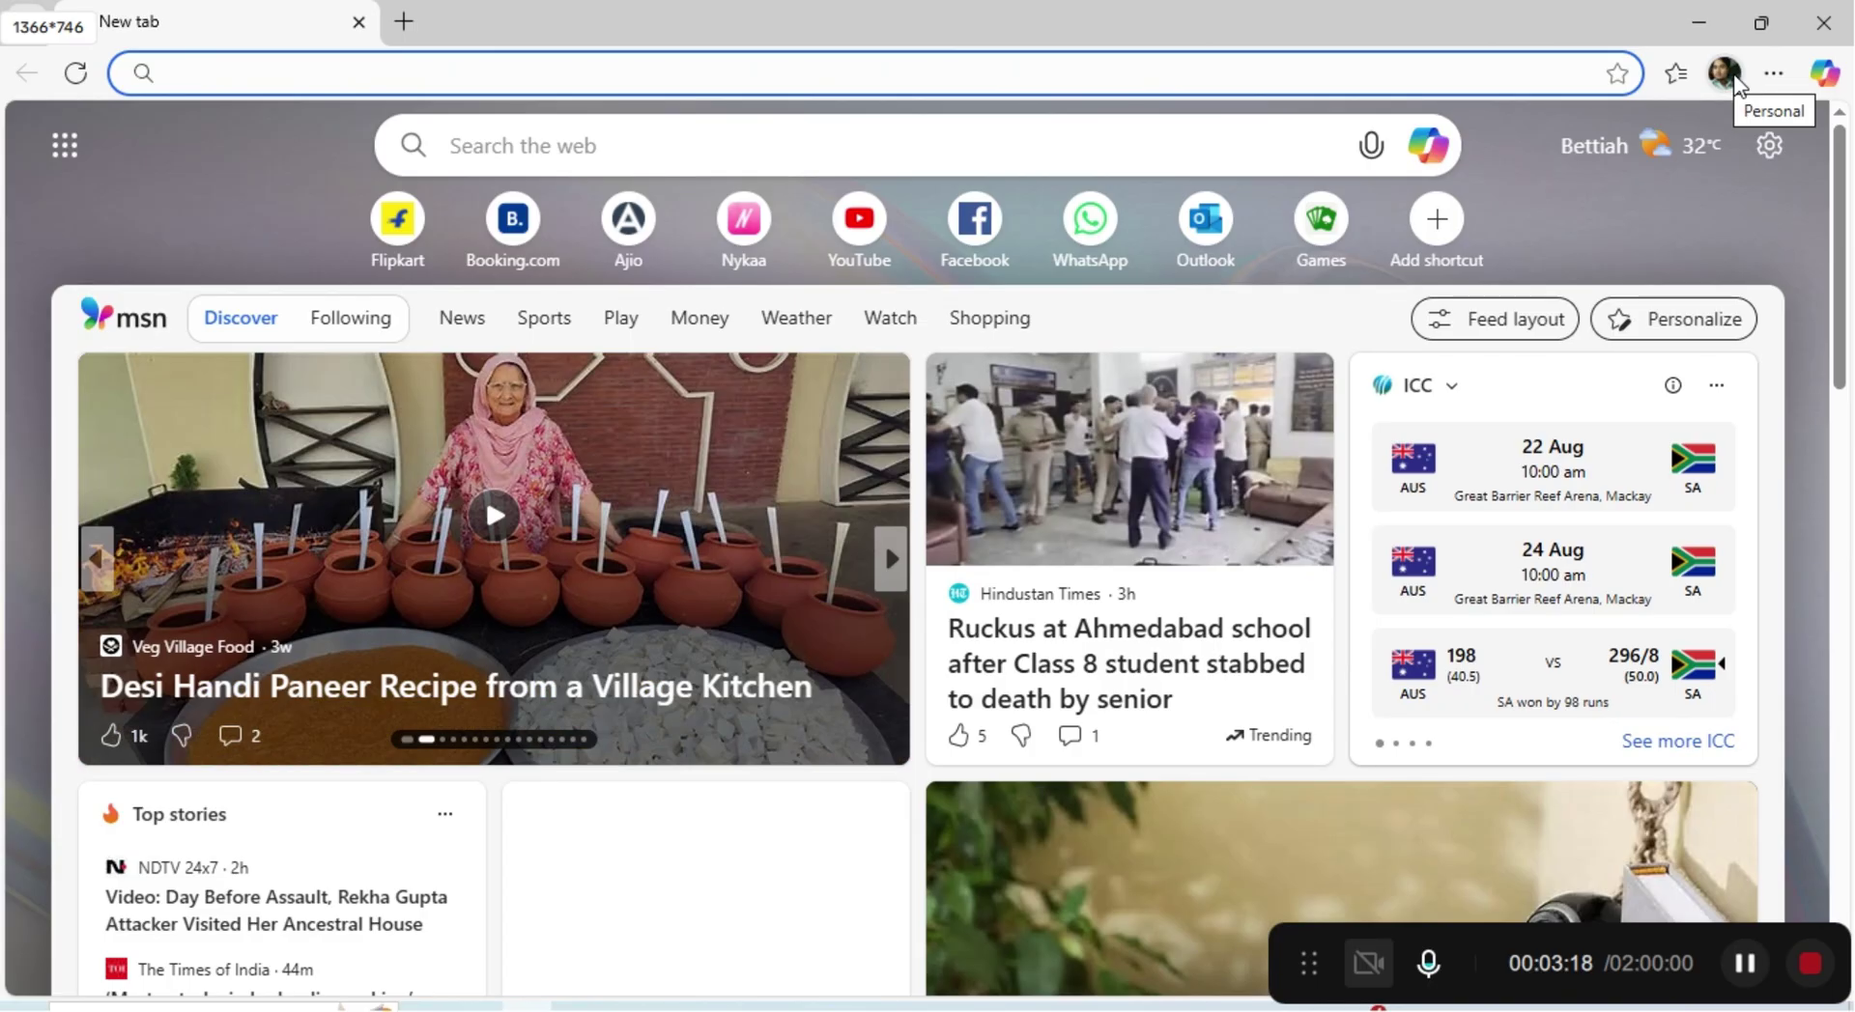
# View the signed-in profile's account and sync details in Microsoft Edge, and close the profile pane.
pyautogui.click(1725, 73)
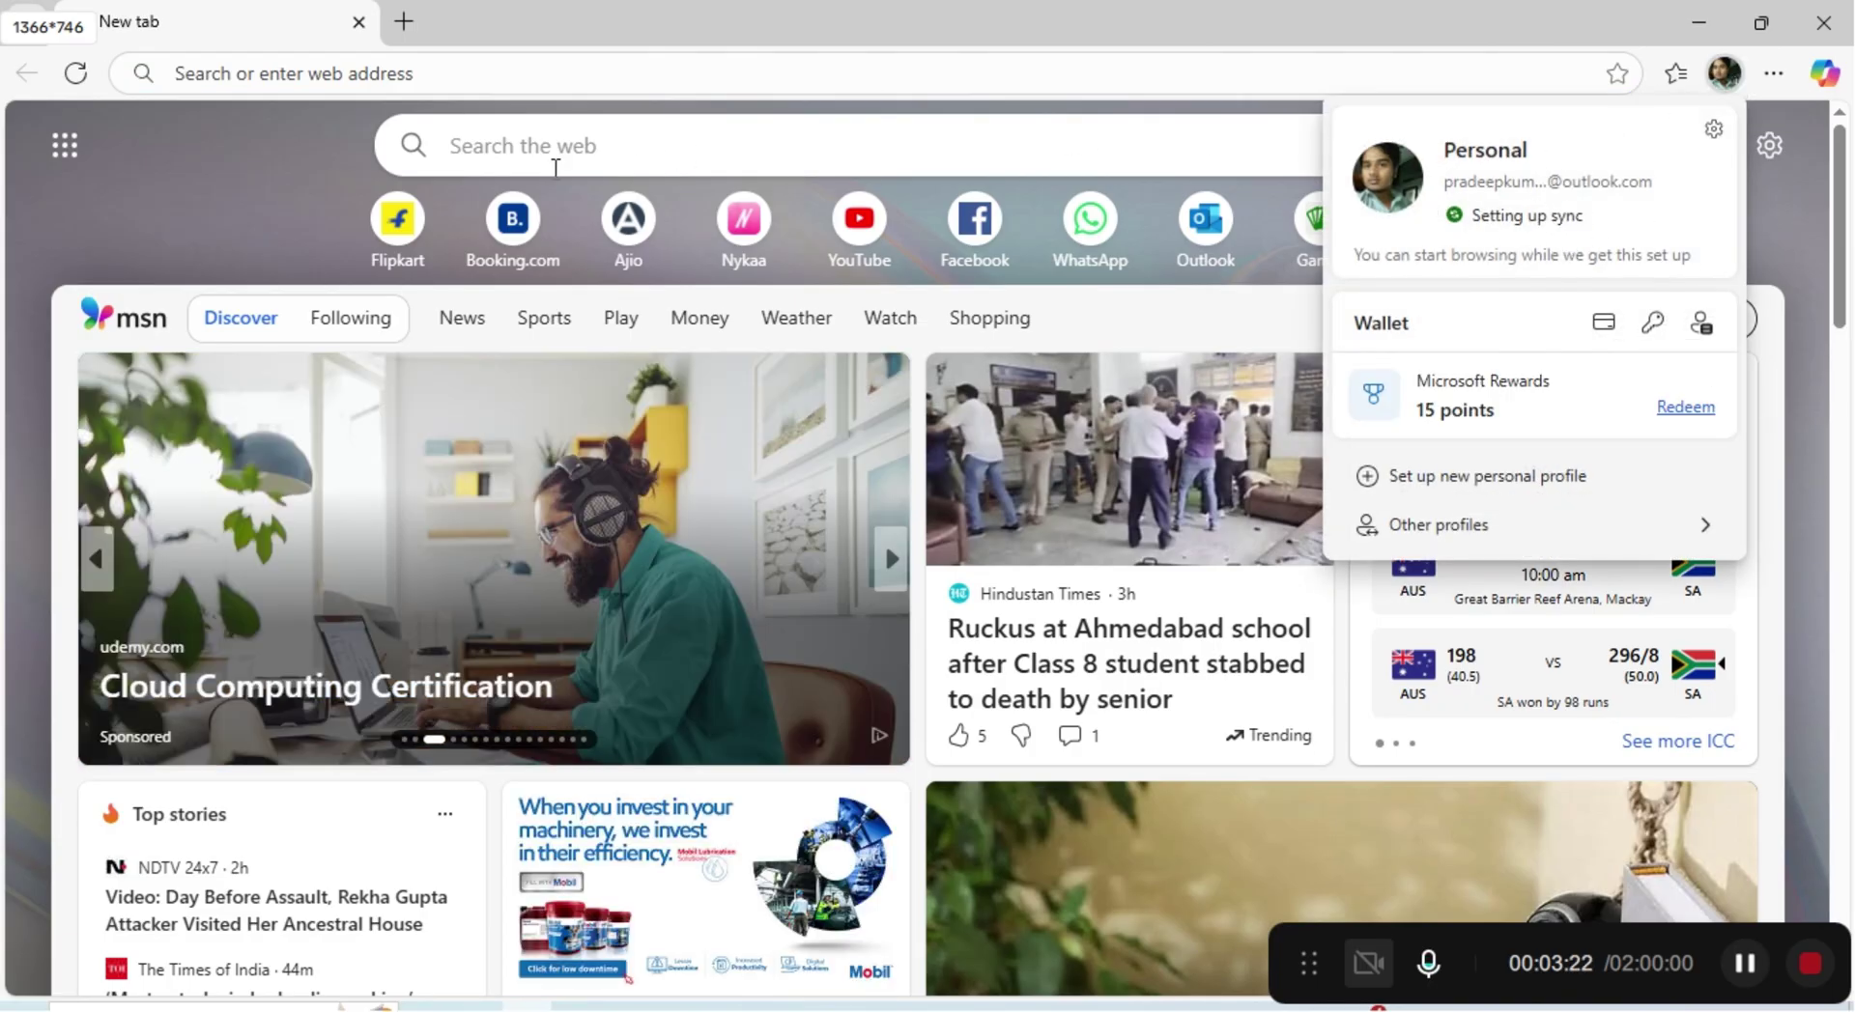
pyautogui.click(790, 16)
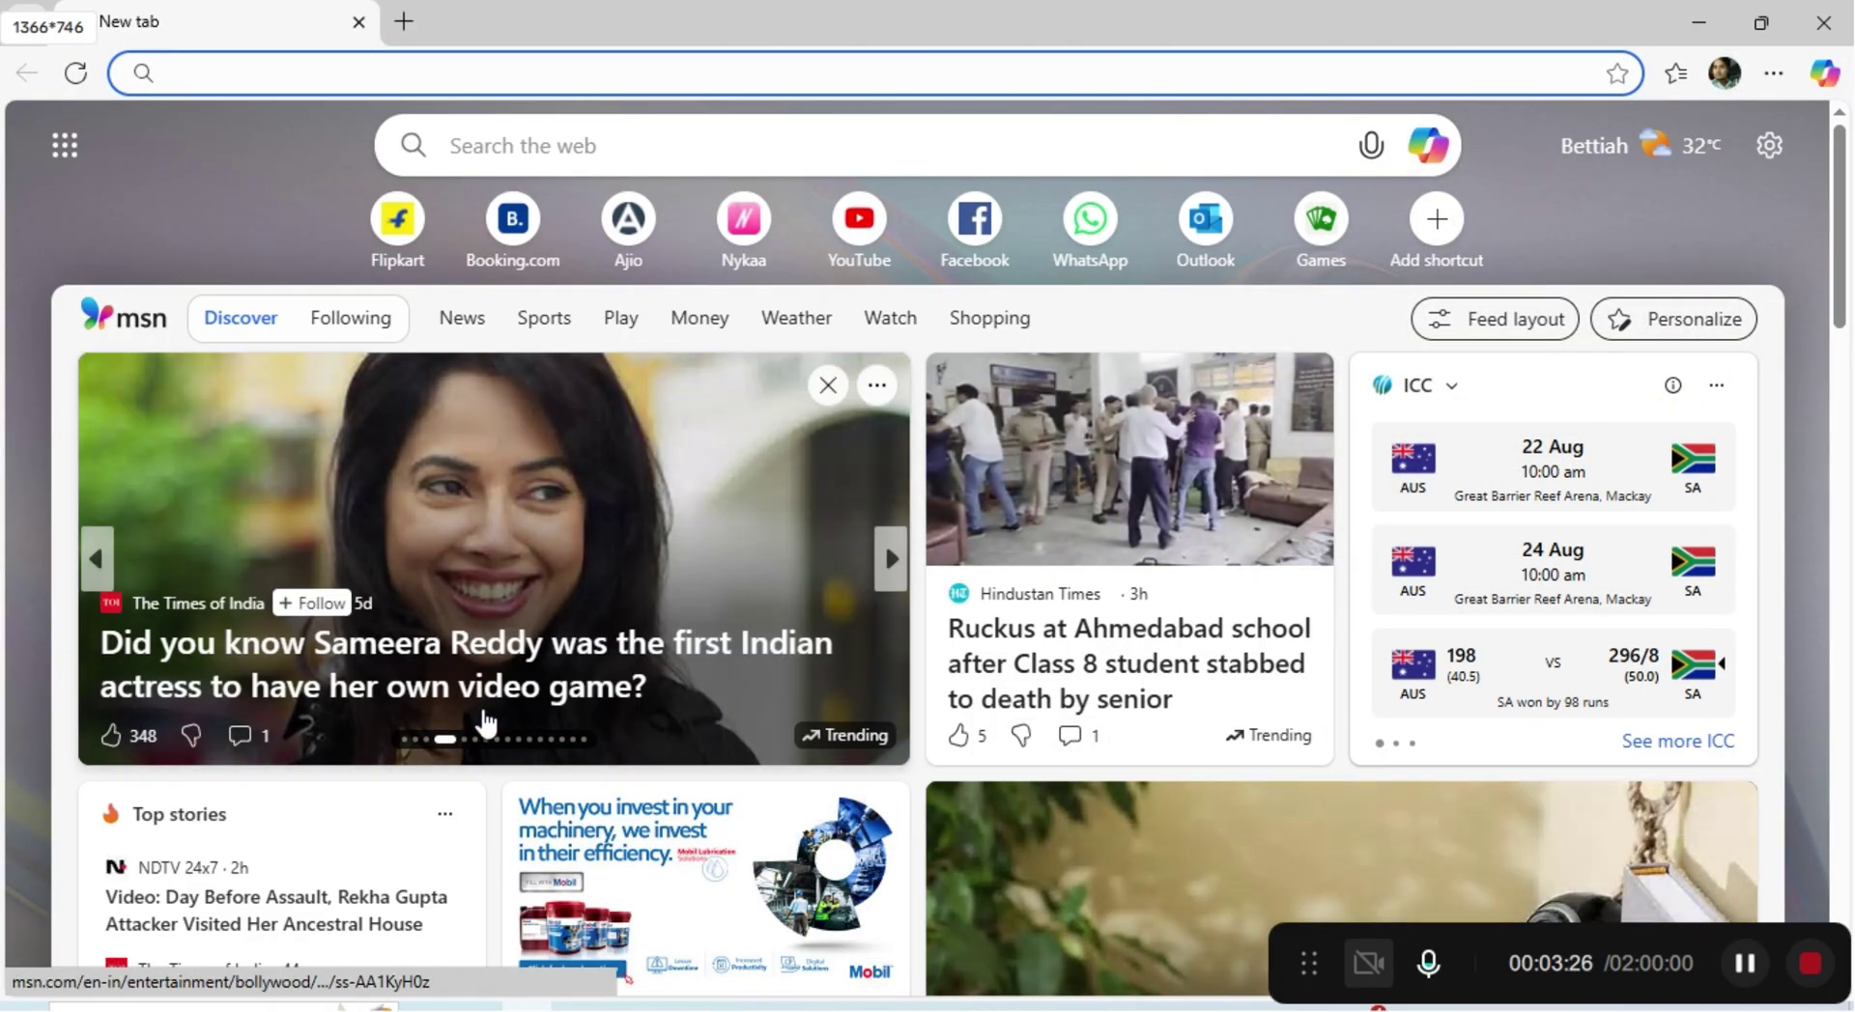
pyautogui.scroll(-3, 445, 783)
pyautogui.scroll(-3, 932, 787)
pyautogui.scroll(6, 932, 788)
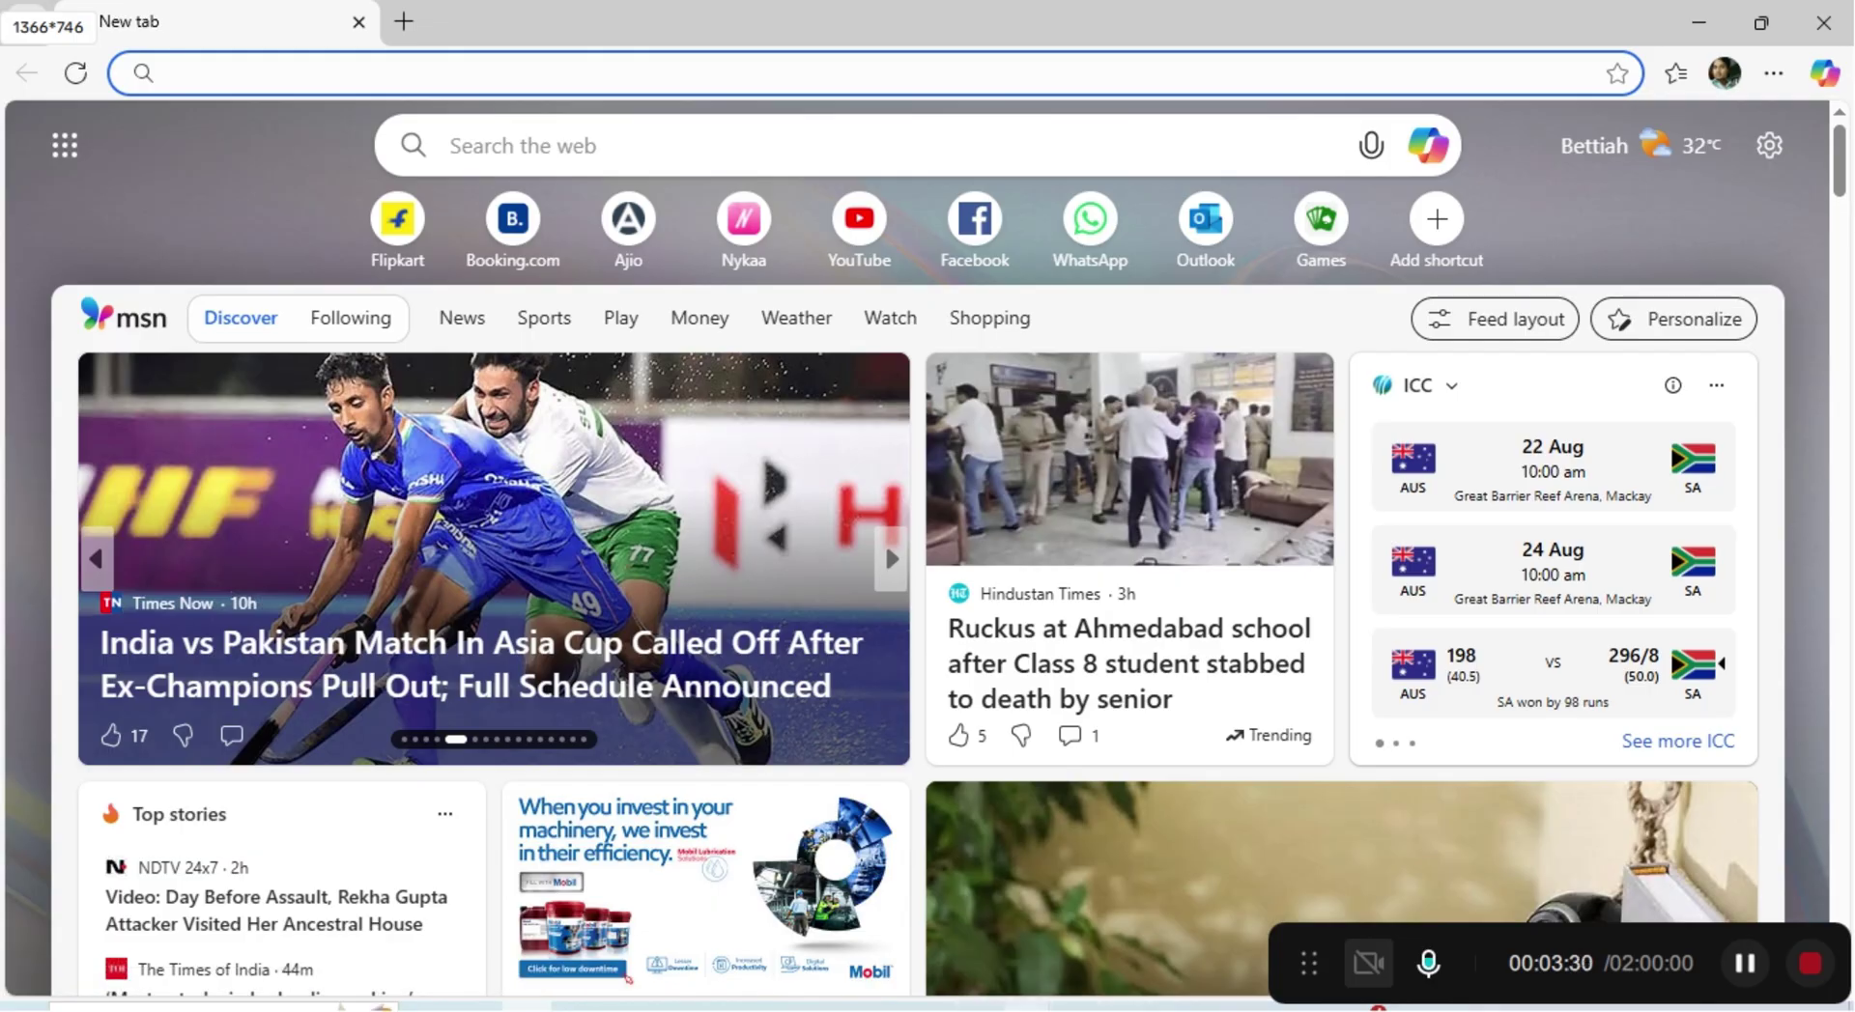
pyautogui.click(887, 551)
# Switch to the annotated error screenshot in Snip & Sketch and draw a red outline around the whole dialog plus a horizontal line across its middle.
pyautogui.moveTo(974, 1009)
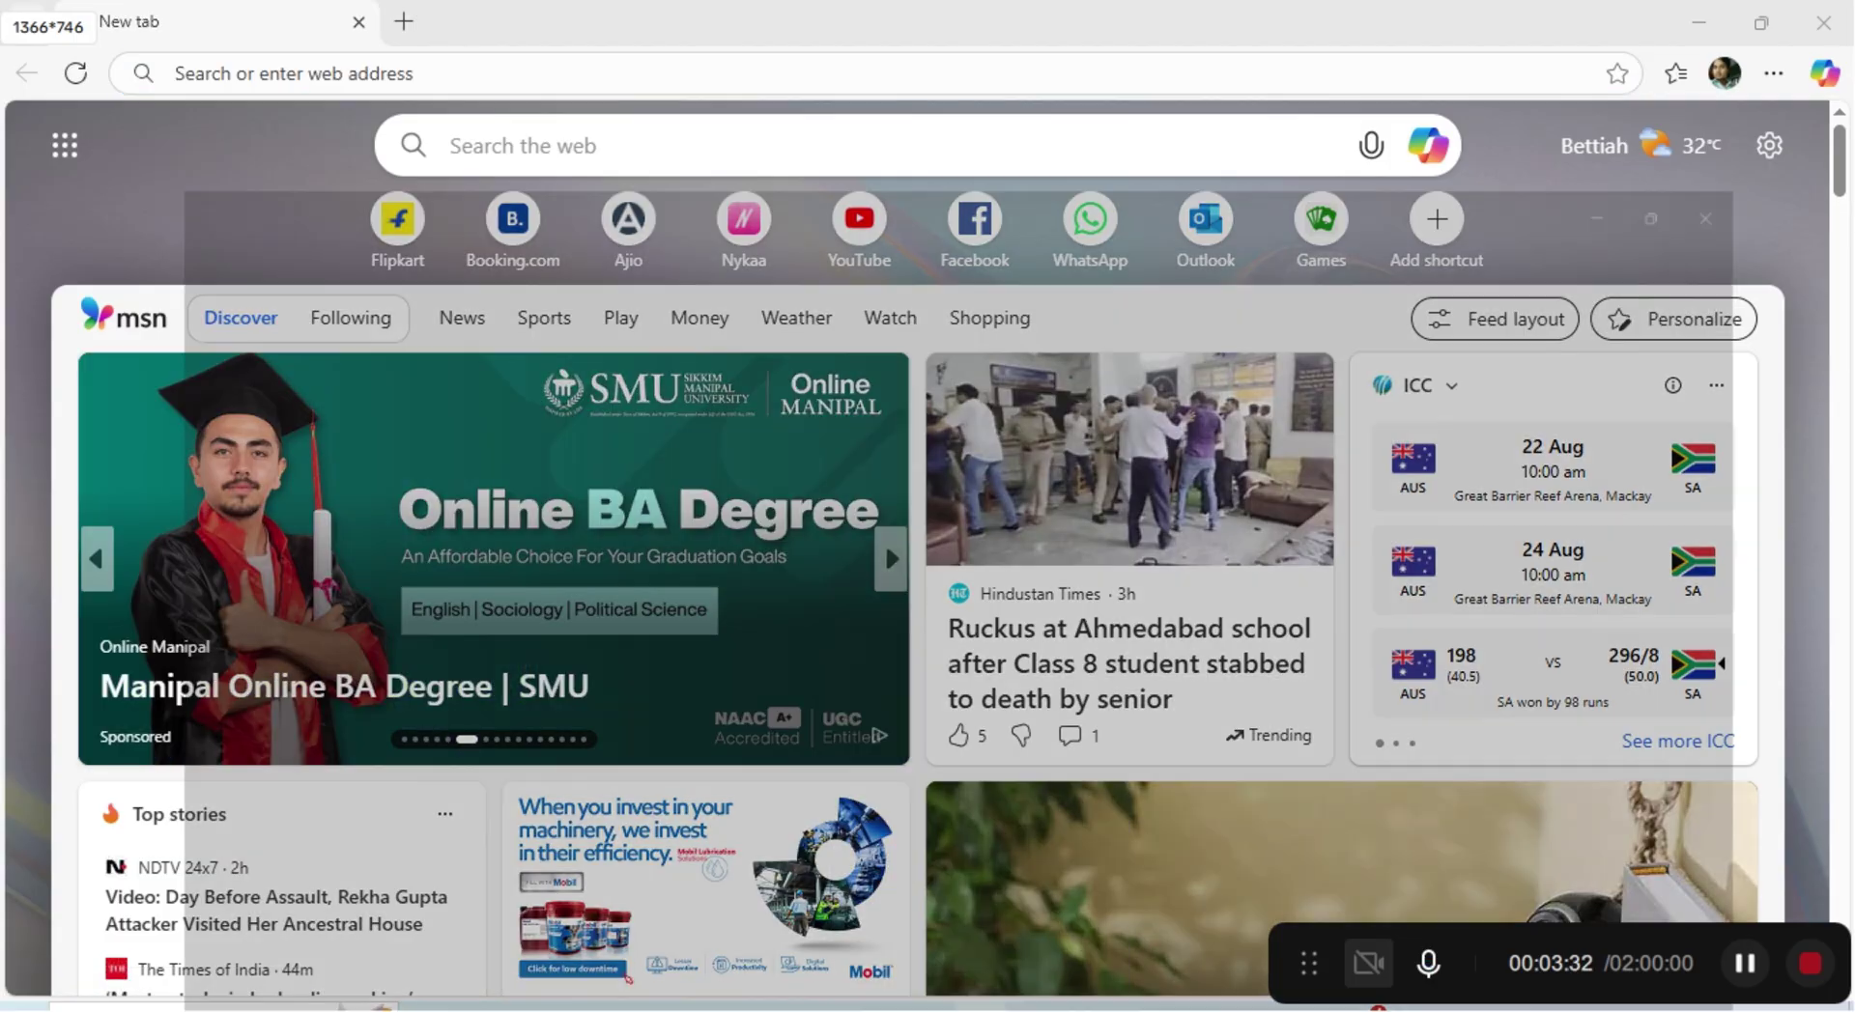
pyautogui.click(978, 913)
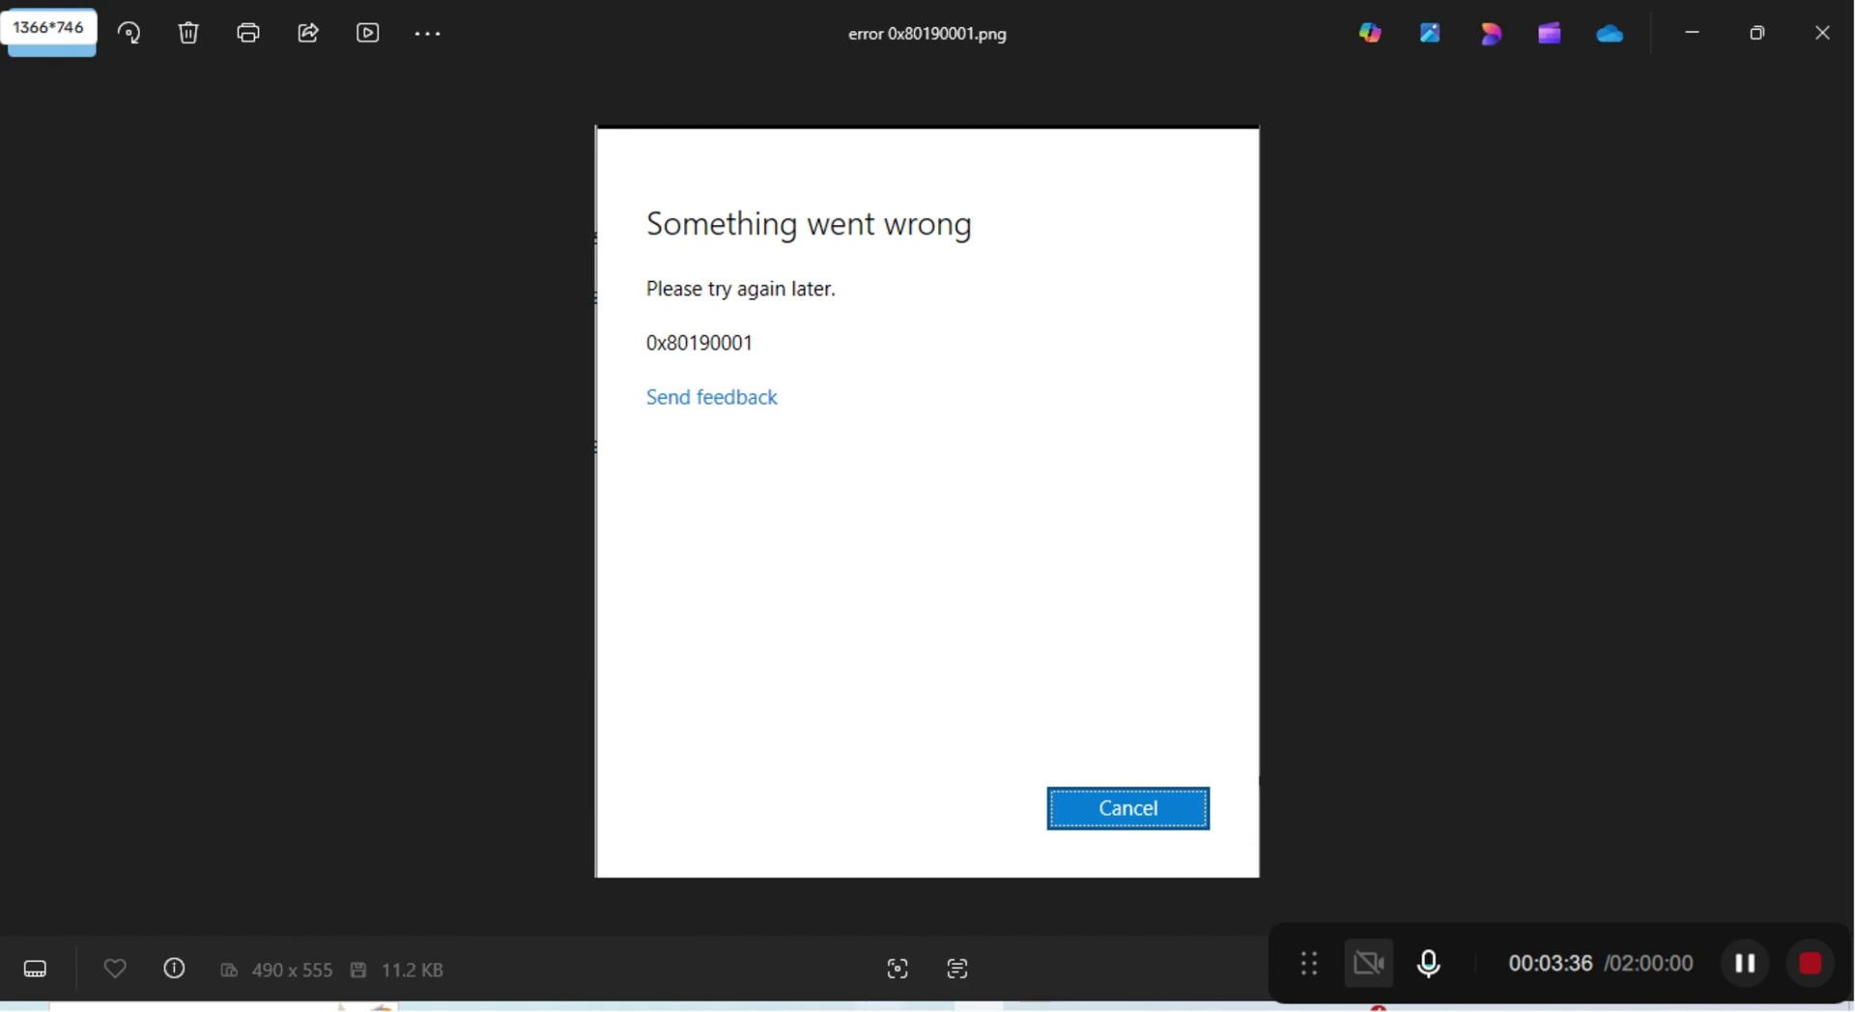
pyautogui.hotkey('alt', 'Tab')
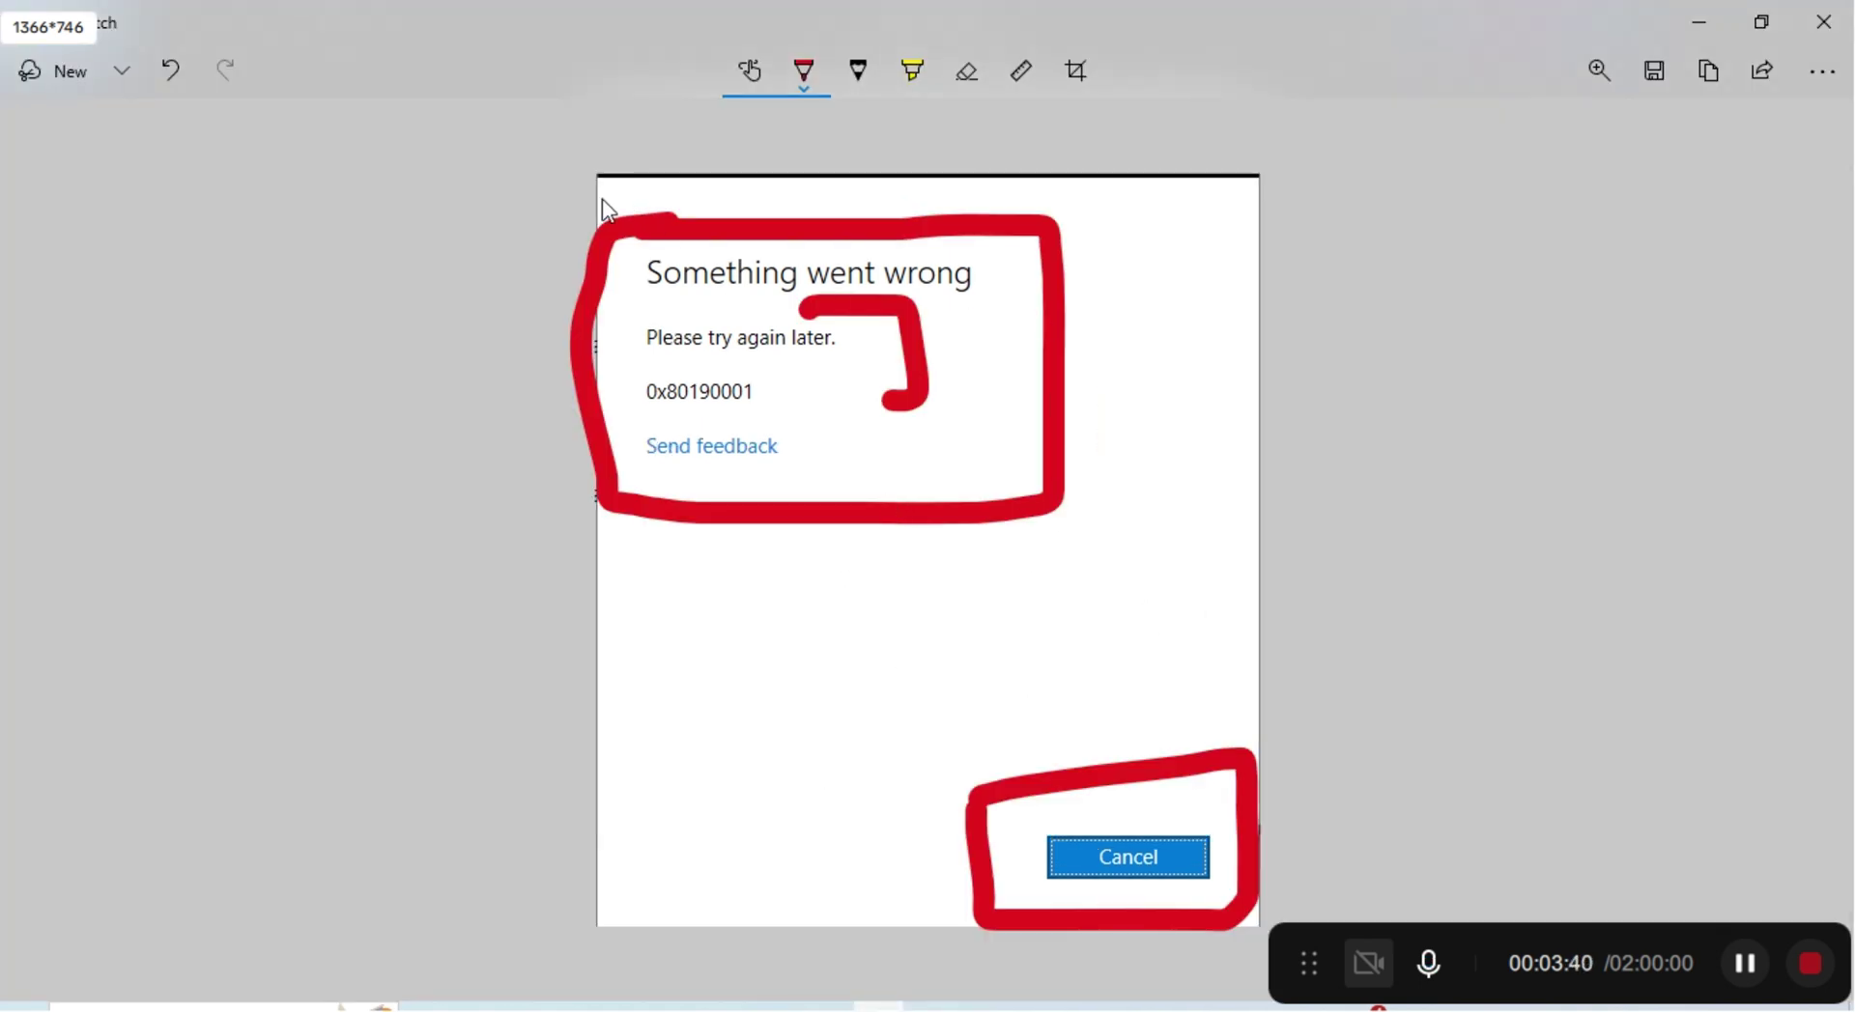
pyautogui.moveTo(529, 203)
pyautogui.mouseDown()
pyautogui.moveTo(1169, 201)
pyautogui.moveTo(1275, 513)
pyautogui.moveTo(1275, 848)
pyautogui.mouseUp()
pyautogui.moveTo(1199, 946)
pyautogui.mouseDown()
pyautogui.moveTo(583, 916)
pyautogui.moveTo(545, 203)
pyautogui.mouseUp()
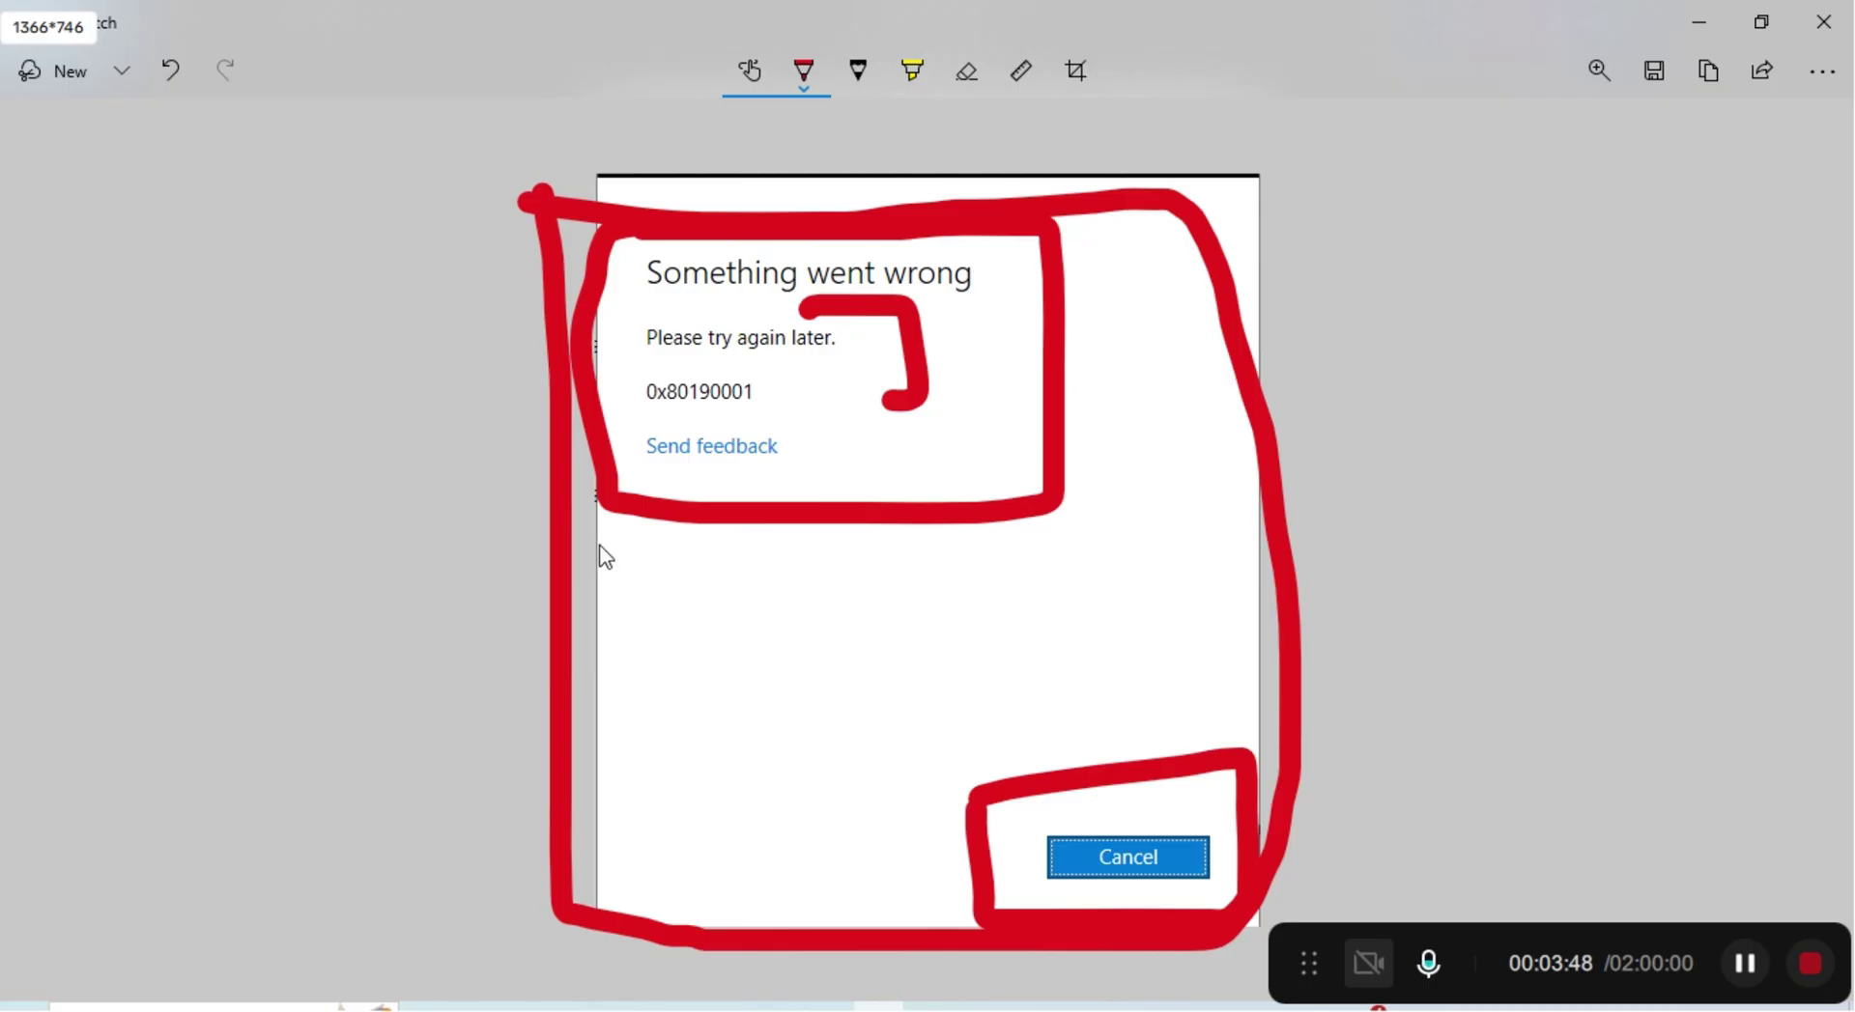
pyautogui.moveTo(549, 576); pyautogui.dragTo(1264, 577)
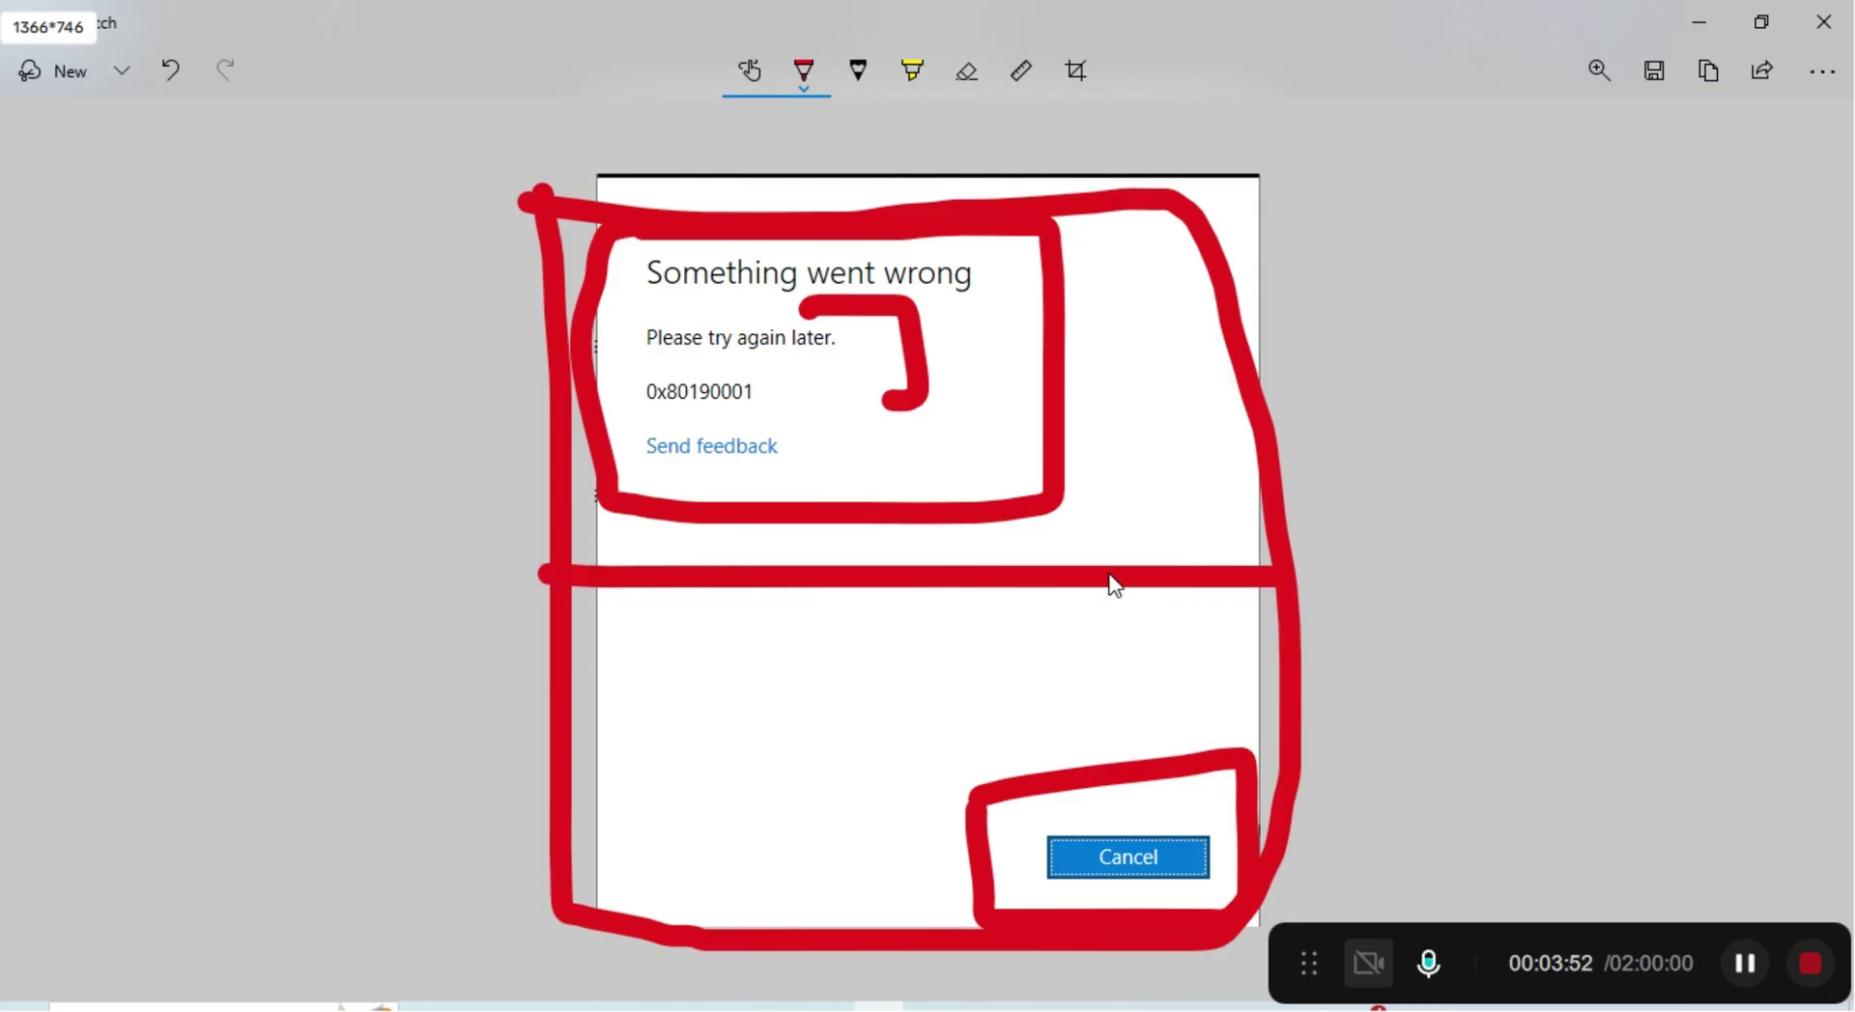